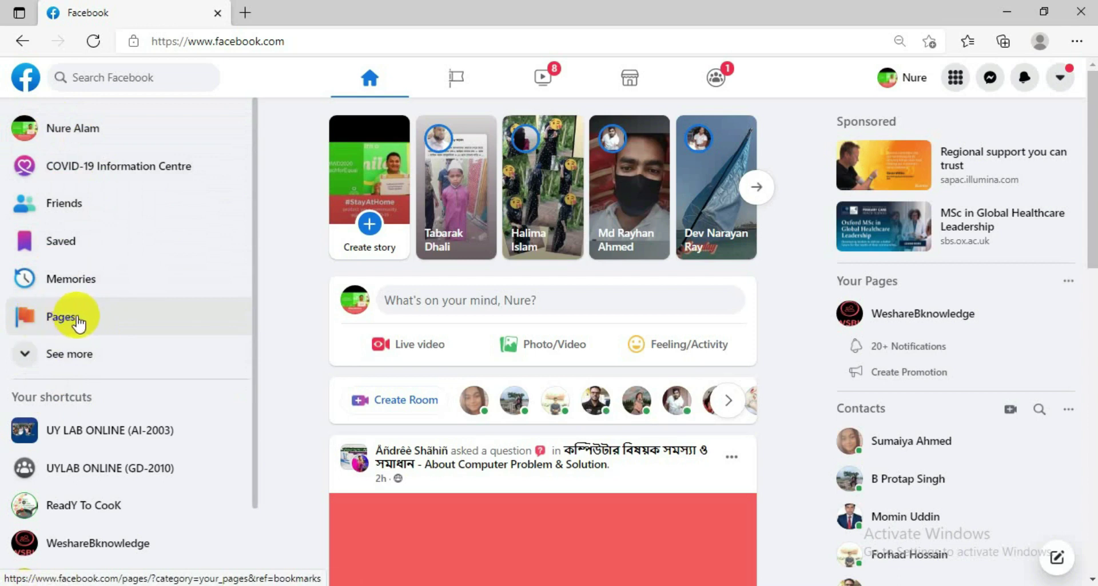
Step: Start creating a new Facebook Page and compare its mobile and desktop previews
{"action": "left_click", "coordinate": [61, 323]}
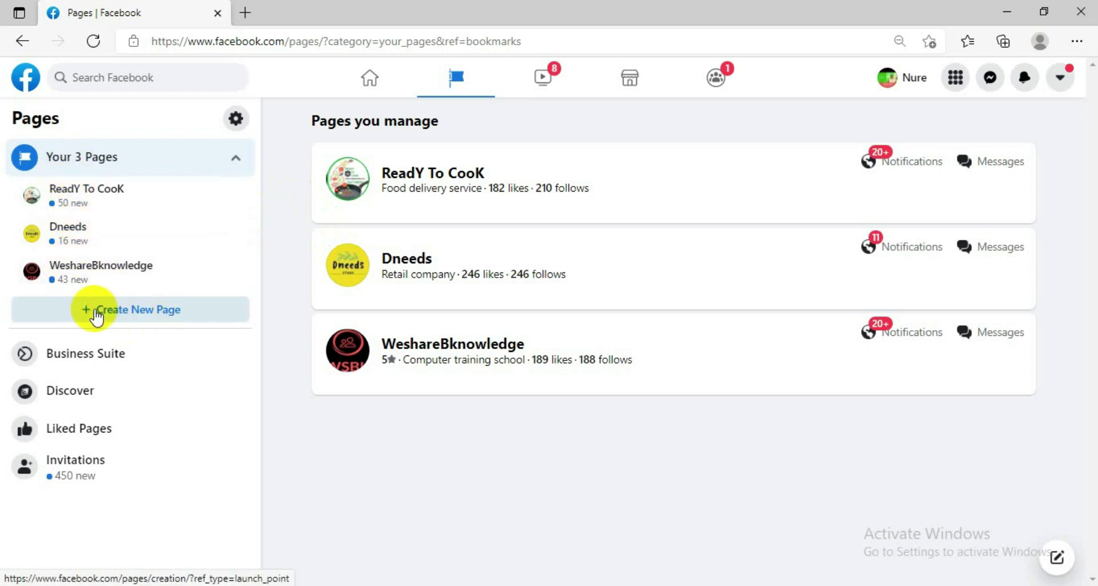
{"action": "left_click", "coordinate": [135, 311]}
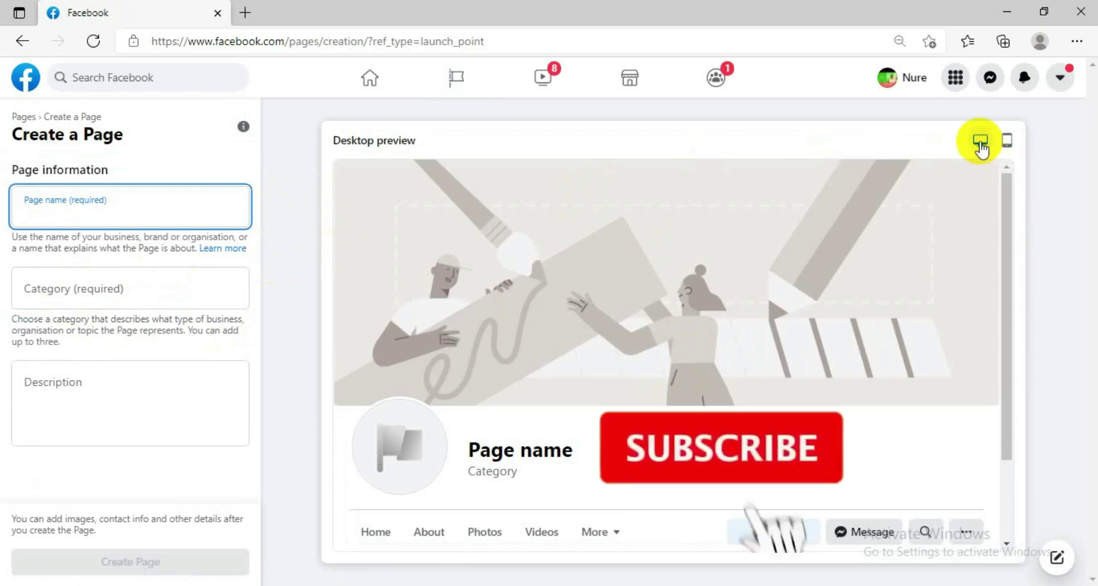
{"action": "left_click", "coordinate": [1007, 143]}
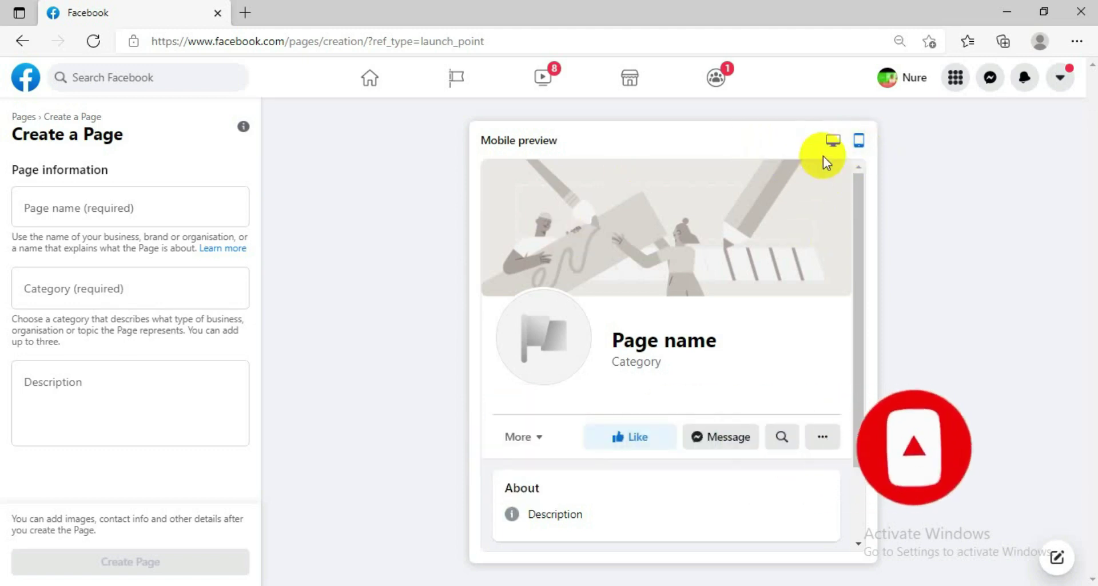
{"action": "left_click", "coordinate": [836, 141]}
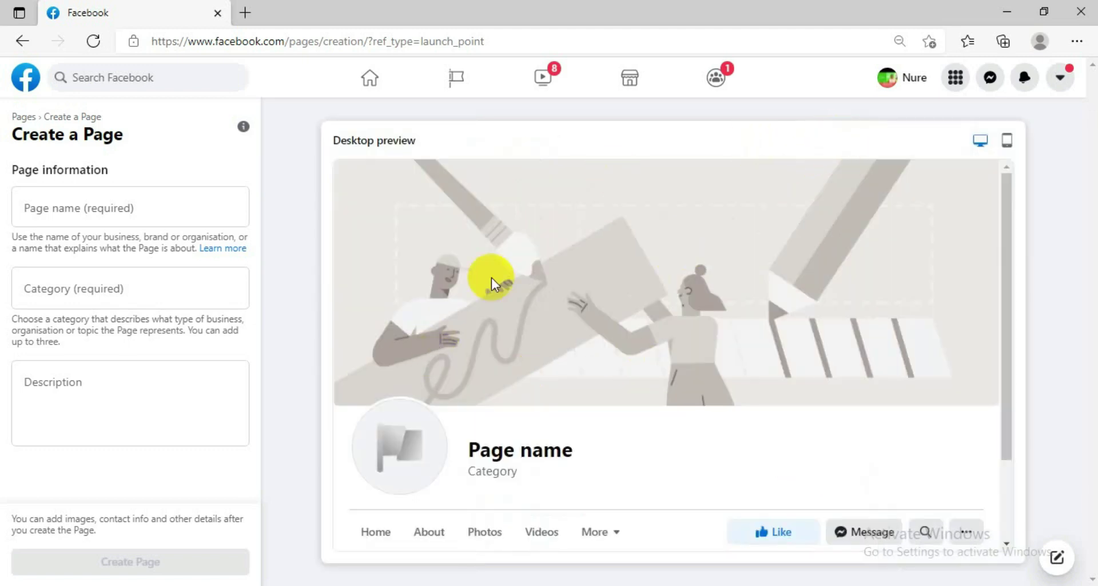
Step: Name the Page "Technology info" and set its category to Information technology company
{"action": "left_click", "coordinate": [45, 206]}
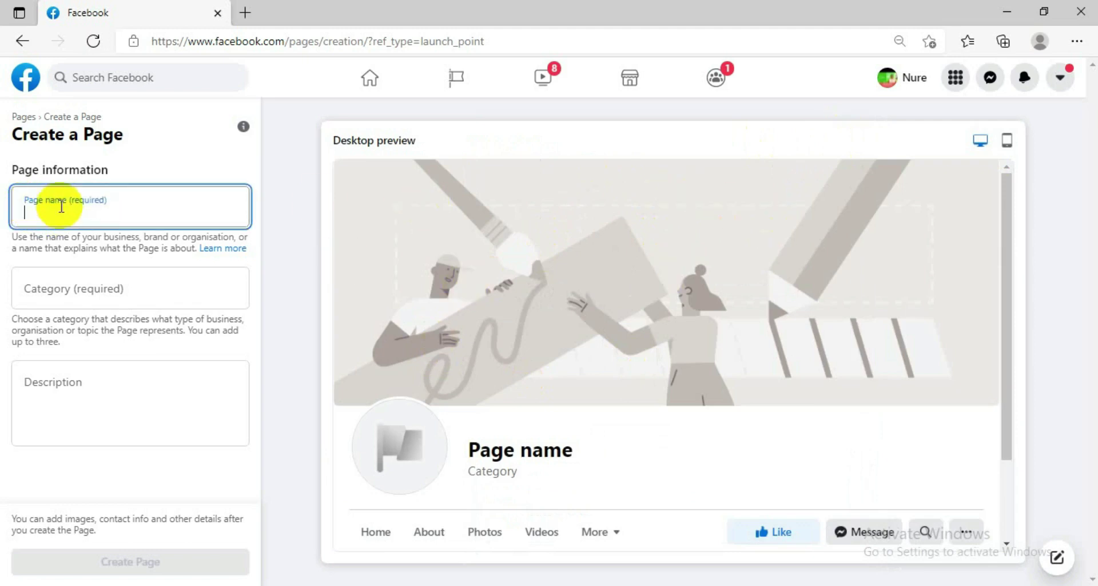
{"action": "type", "text": "Technology info"}
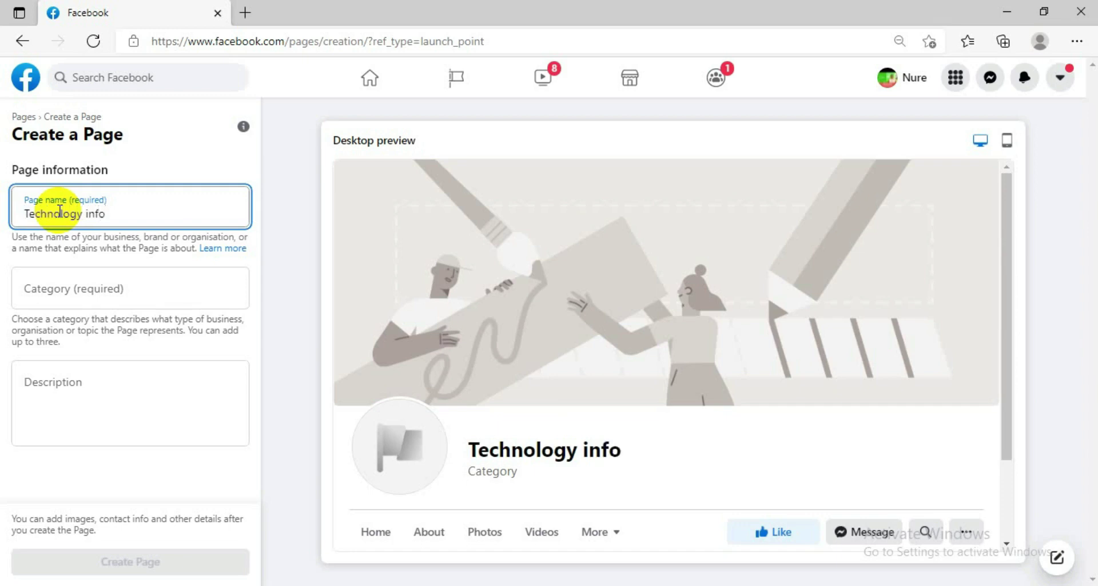
{"action": "left_click", "coordinate": [137, 287]}
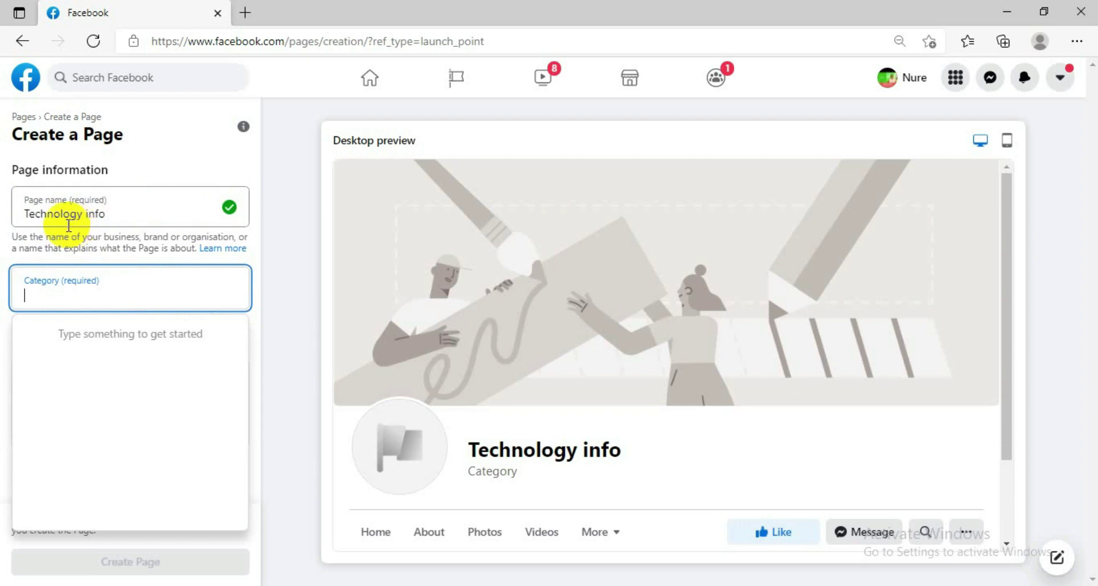
{"action": "type", "text": "infor"}
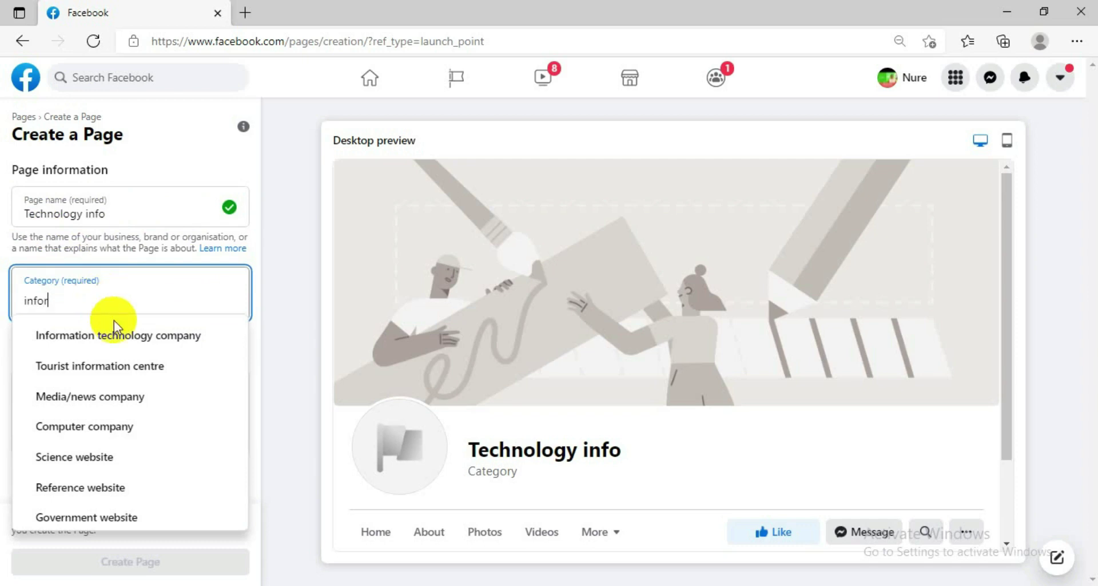
{"action": "left_click", "coordinate": [112, 338]}
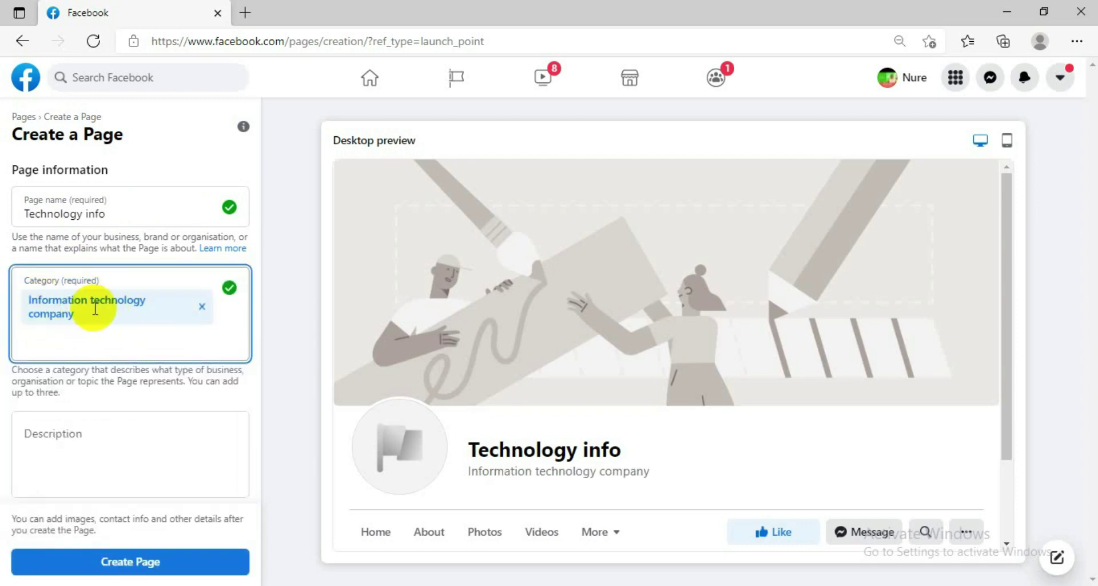
{"action": "left_click", "coordinate": [291, 327]}
Step: Enter the Page description "This is a technology related page where you will get all new technology information"
{"action": "left_click", "coordinate": [141, 426]}
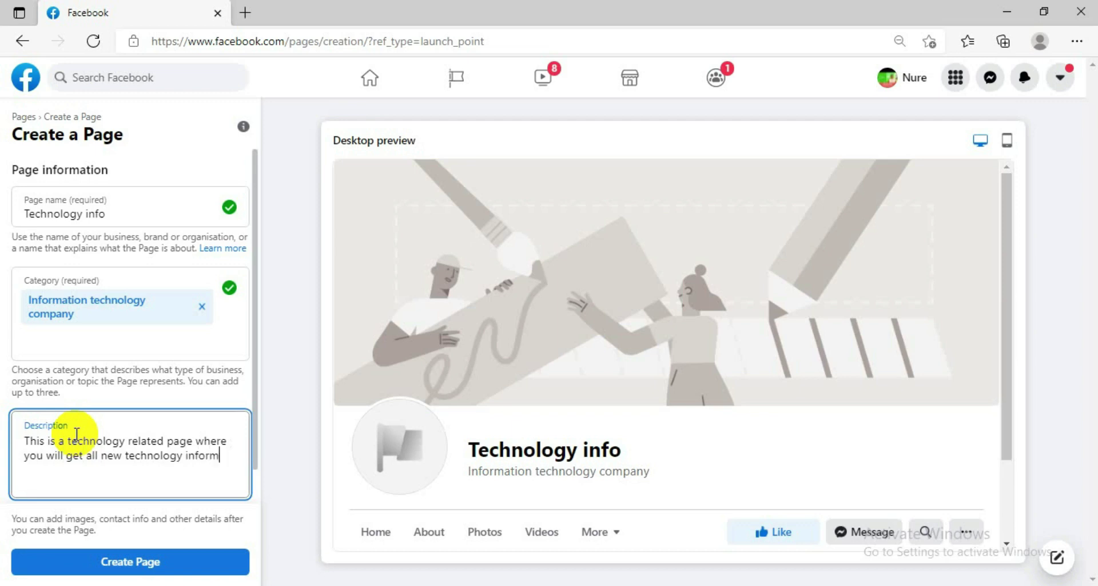
{"action": "type", "text": "ion"}
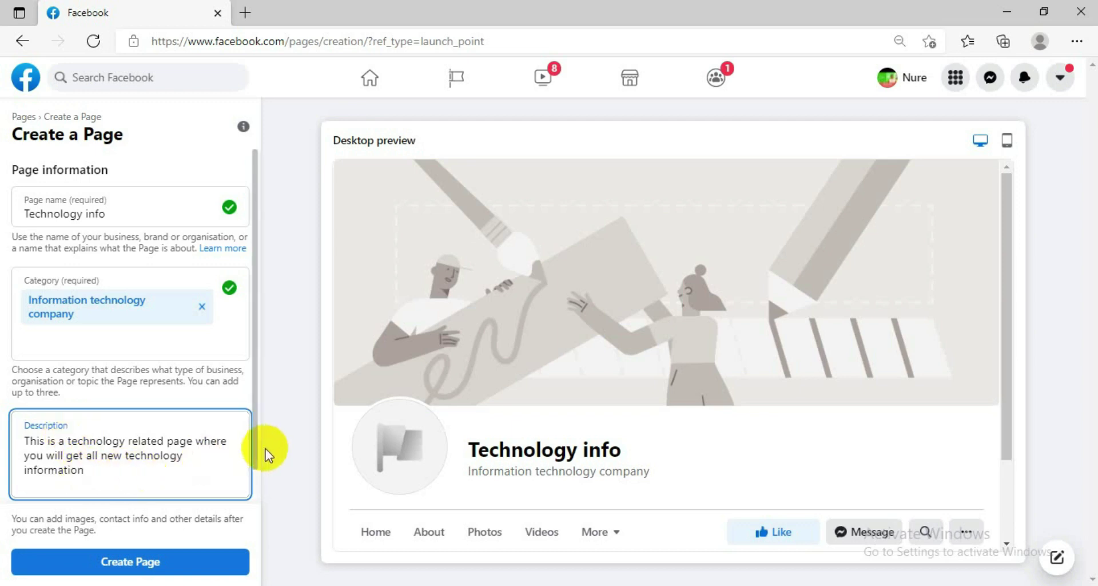
{"action": "left_click", "coordinate": [278, 459]}
Step: Create the Page and save its setup without adding images or contact details
{"action": "left_click", "coordinate": [131, 561]}
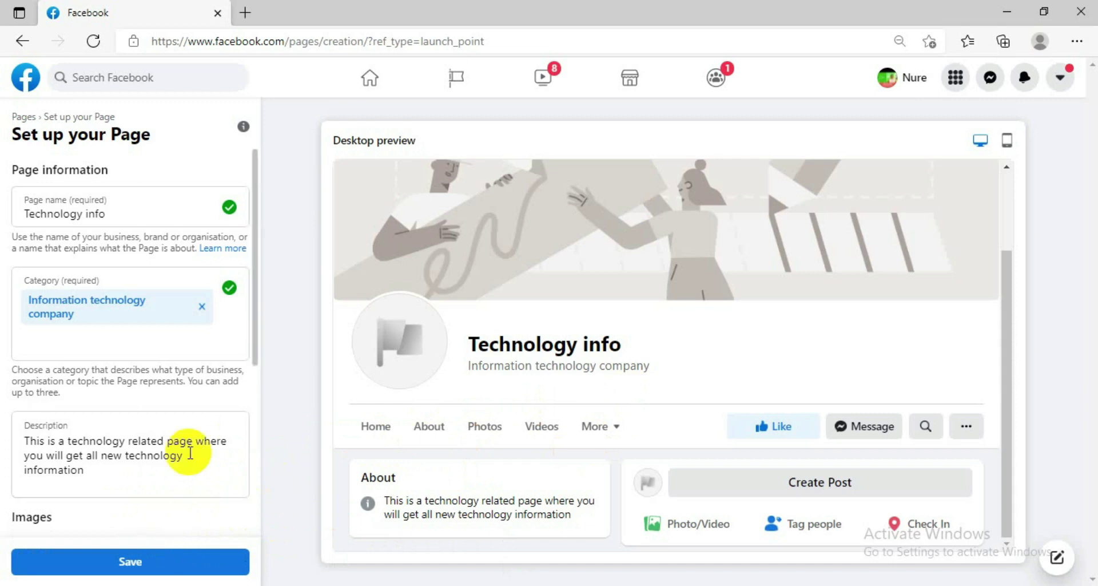
{"action": "left_click", "coordinate": [126, 558]}
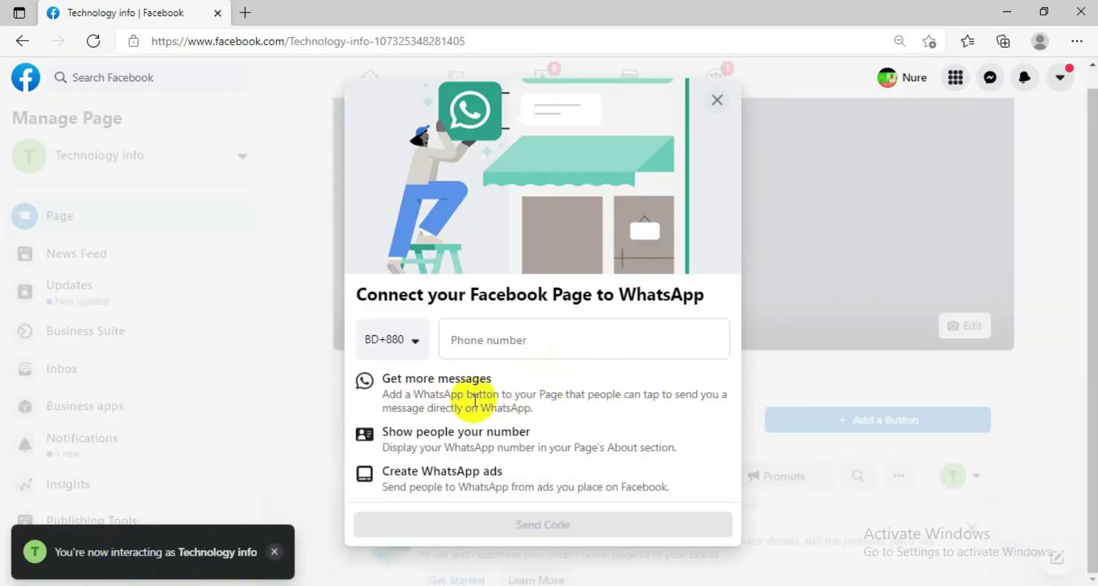
Step: Try to connect the Page to WhatsApp by entering a phone number with the BD+880 country code and requesting a code
{"action": "left_click", "coordinate": [422, 354]}
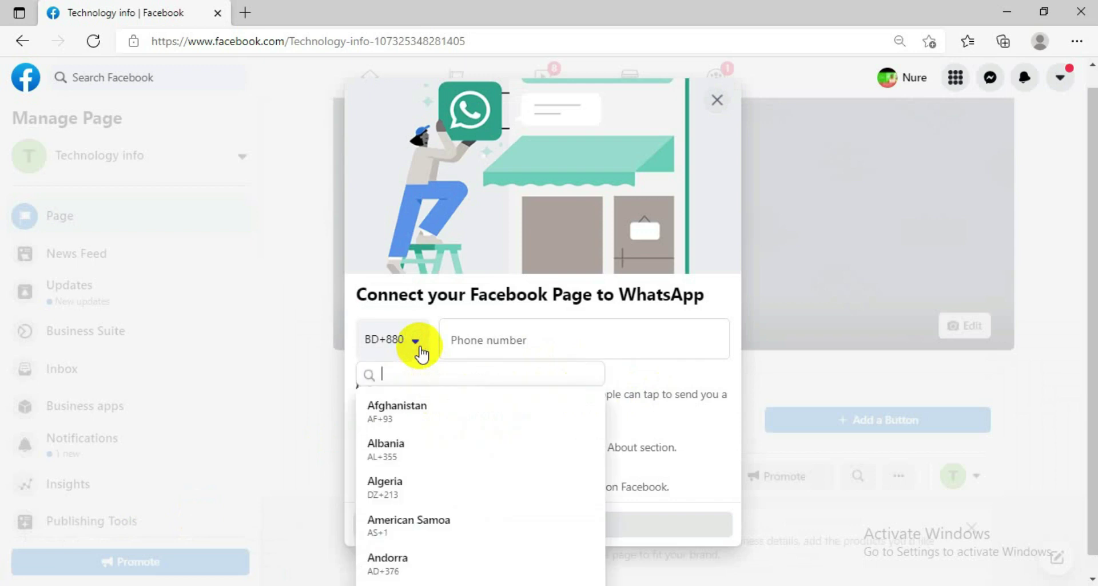
{"action": "left_click", "coordinate": [571, 346]}
{"action": "type", "text": "01"}
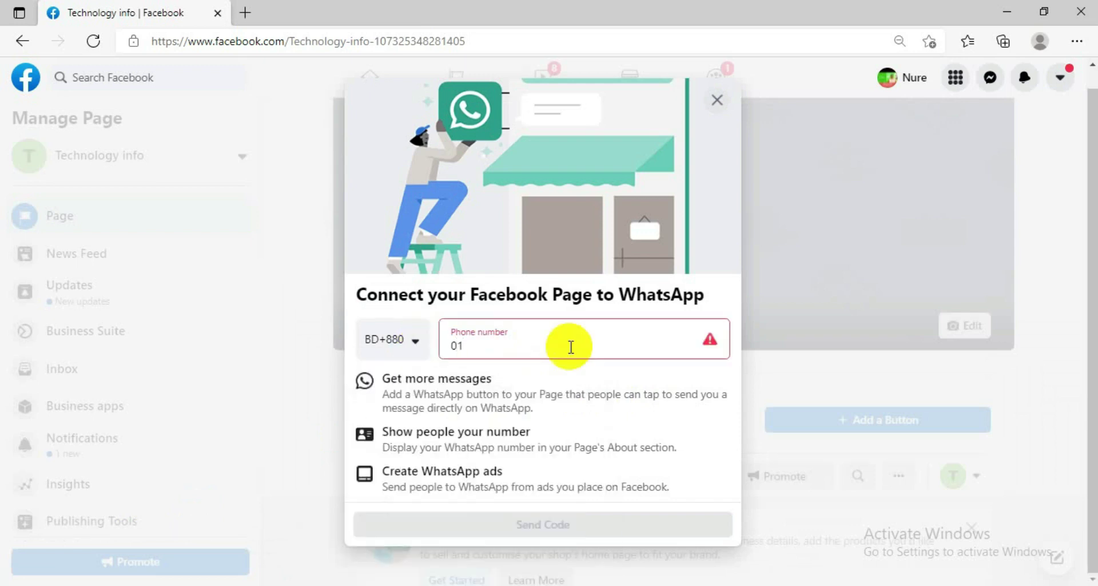
{"action": "type", "text": "71831"}
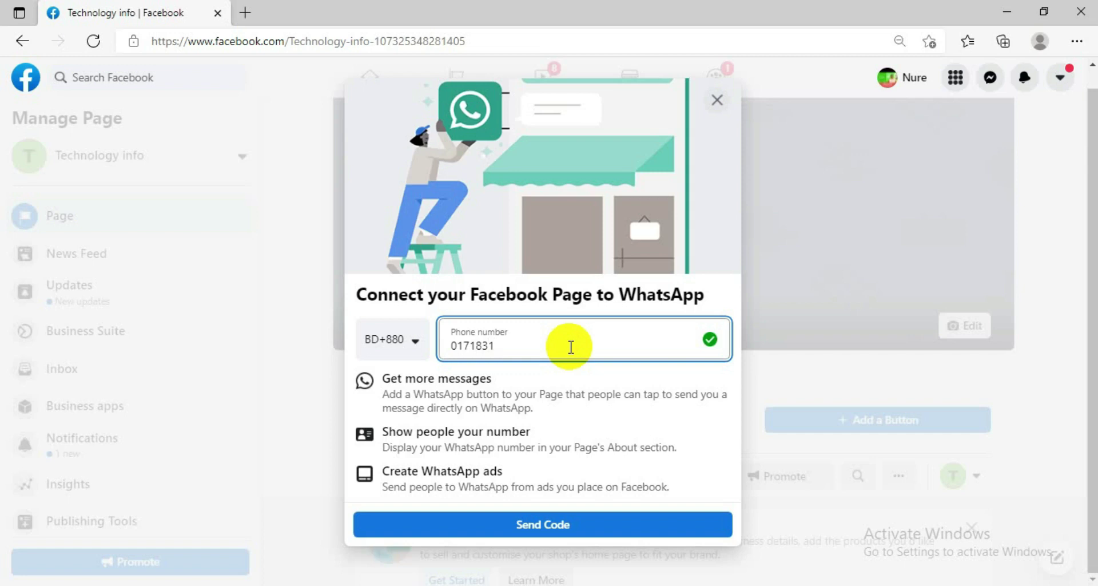
{"action": "left_click", "coordinate": [546, 523]}
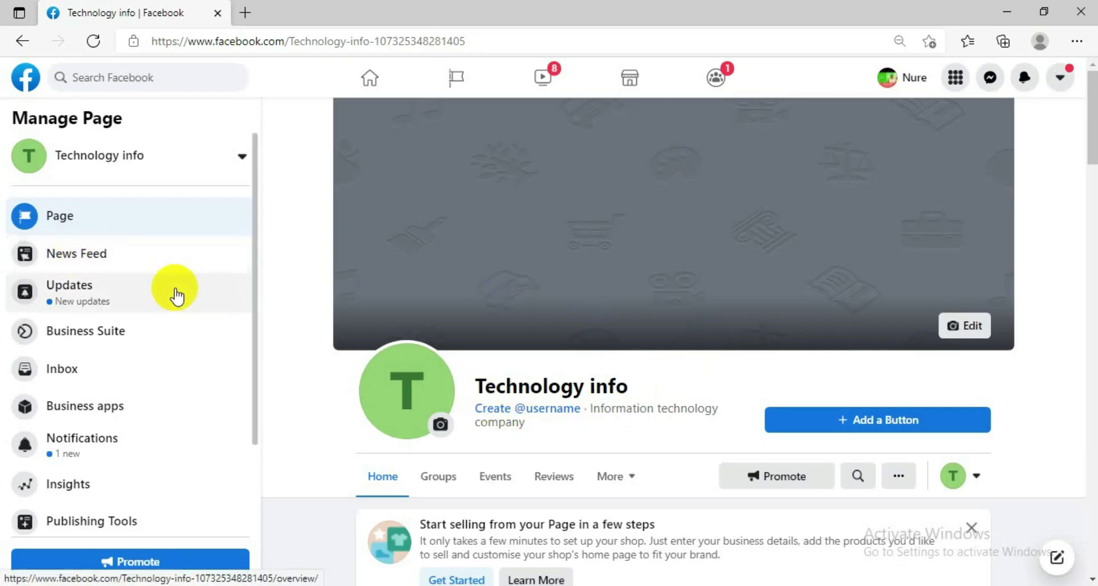
Step: Look through the new Page's content and its management options, including Ad Centre, Page quality and Settings
{"action": "scroll", "coordinate": [217, 298], "scroll_direction": "down", "scroll_amount": 2}
{"action": "scroll", "coordinate": [176, 326], "scroll_direction": "up", "scroll_amount": 2}
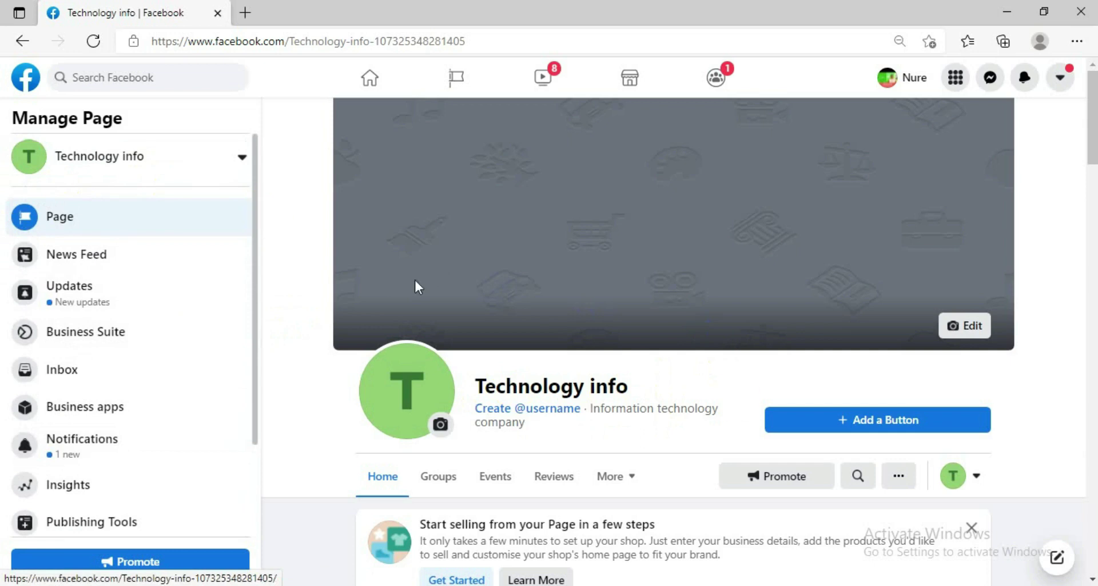
{"action": "scroll", "coordinate": [638, 421], "scroll_direction": "down", "scroll_amount": 10}
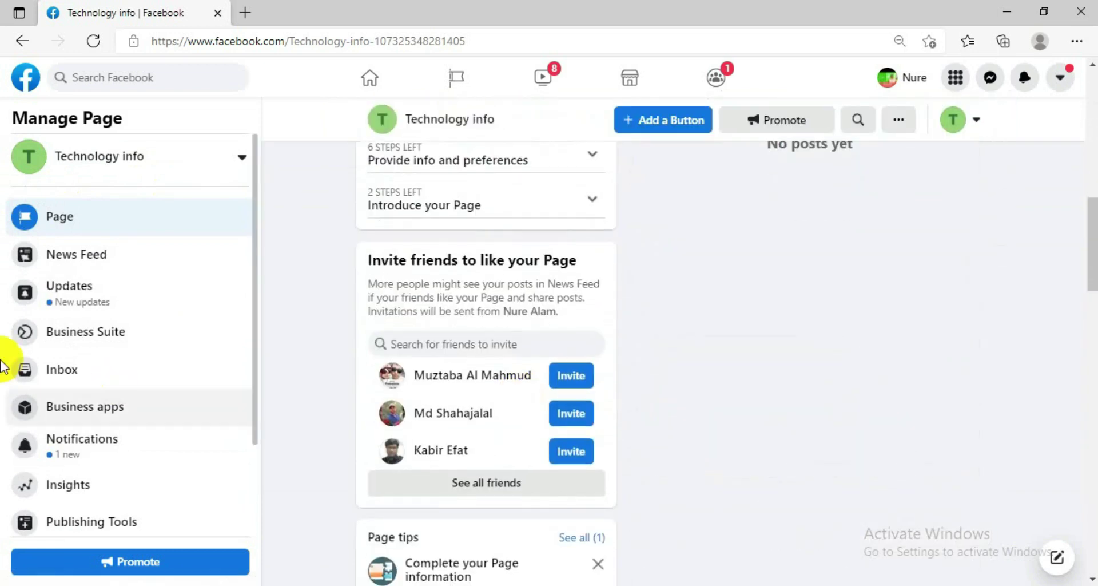
{"action": "scroll", "coordinate": [177, 312], "scroll_direction": "down", "scroll_amount": 2}
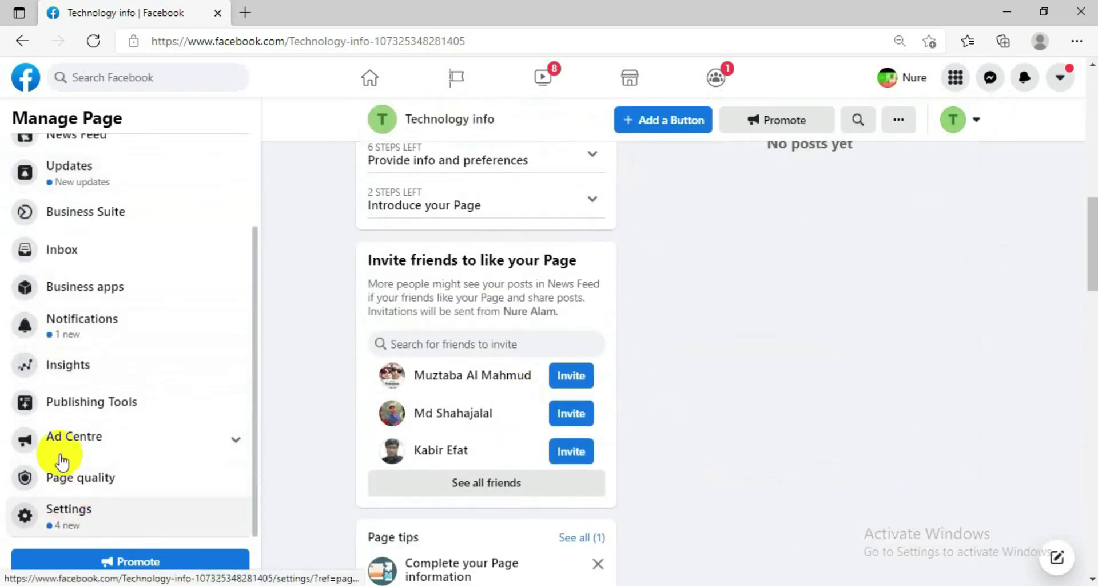
{"action": "scroll", "coordinate": [113, 269], "scroll_direction": "up", "scroll_amount": 2}
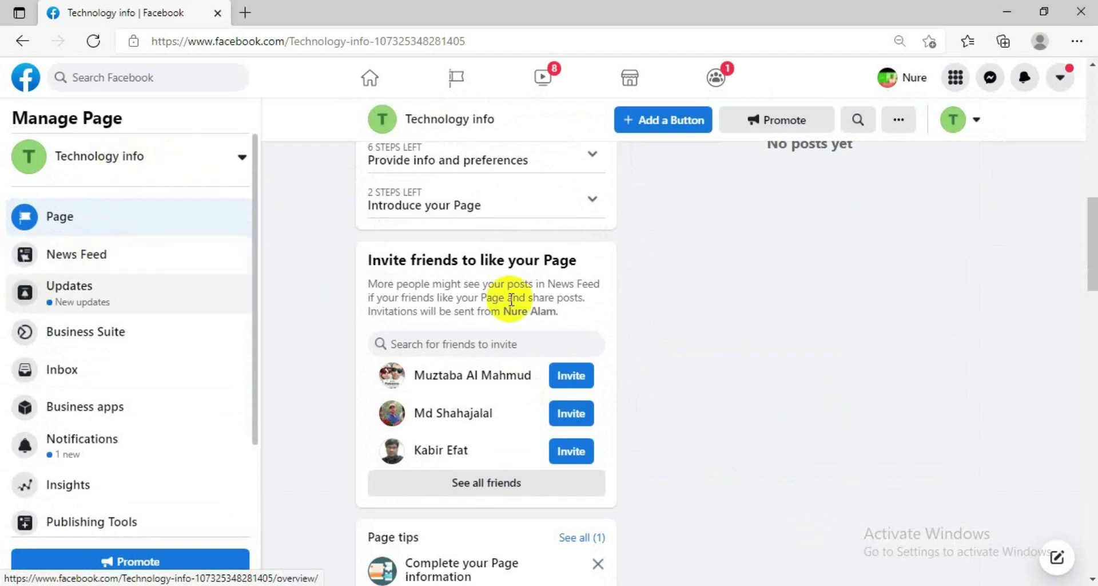
{"action": "scroll", "coordinate": [686, 315], "scroll_direction": "up", "scroll_amount": 6}
{"action": "scroll", "coordinate": [849, 330], "scroll_direction": "up", "scroll_amount": 5}
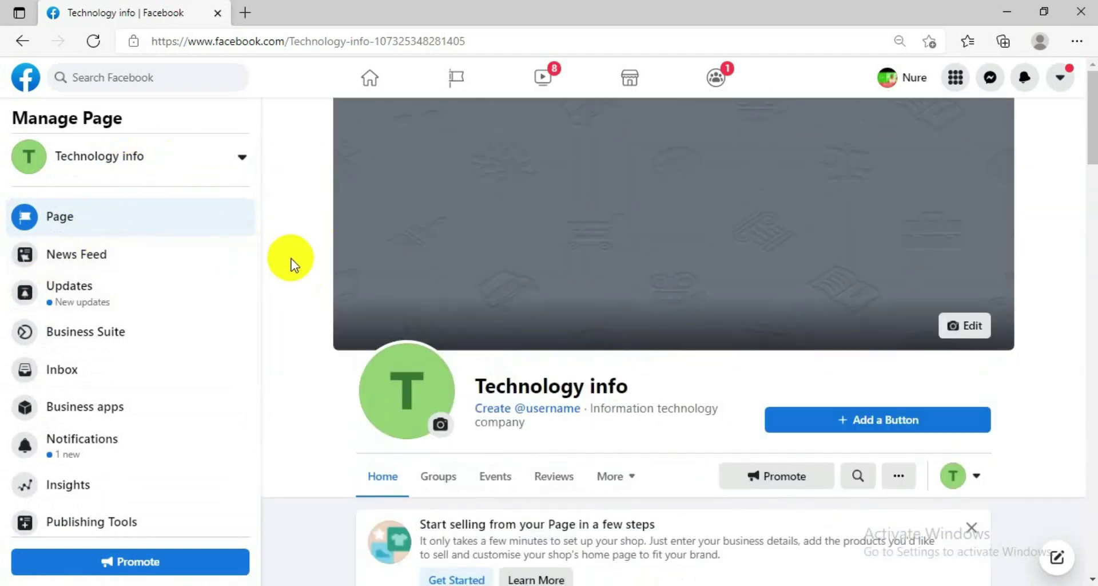
Step: View the list of managed Pages and select Technology info
{"action": "left_click", "coordinate": [246, 160]}
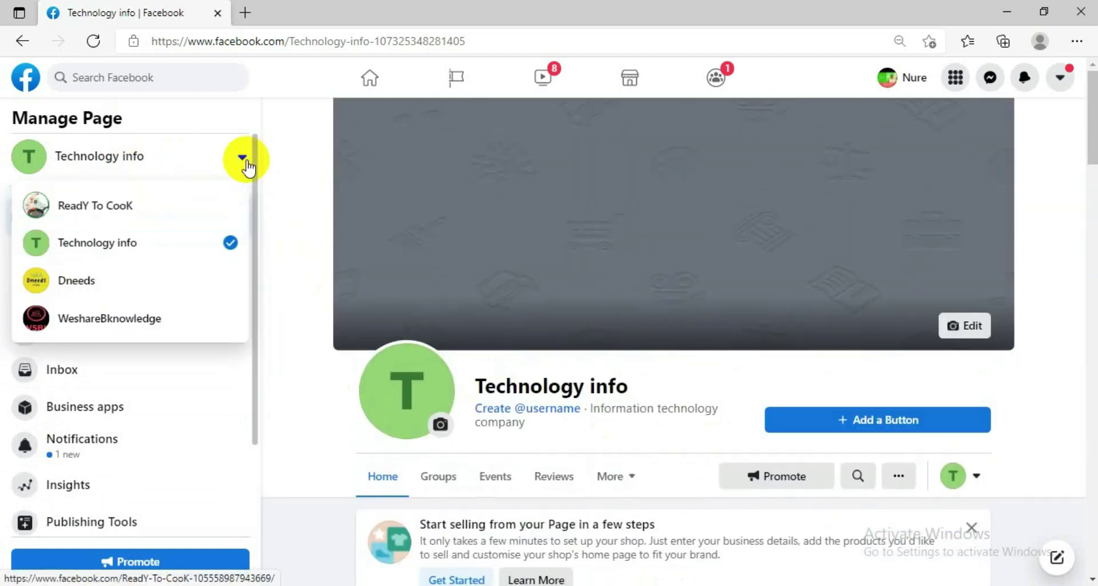
{"action": "left_click", "coordinate": [245, 160]}
{"action": "left_click", "coordinate": [246, 160]}
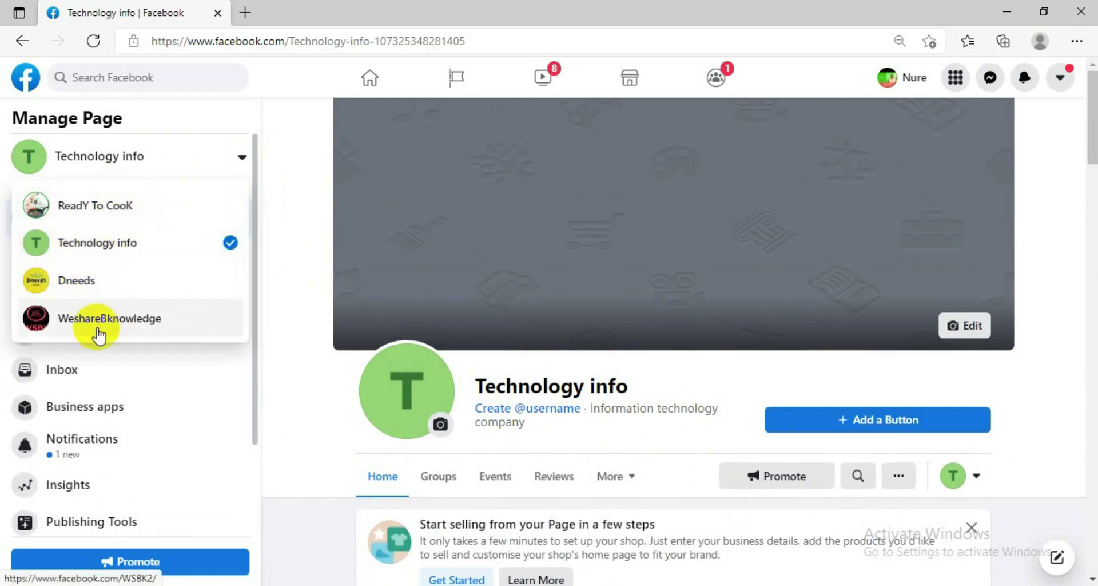
{"action": "left_click", "coordinate": [103, 252]}
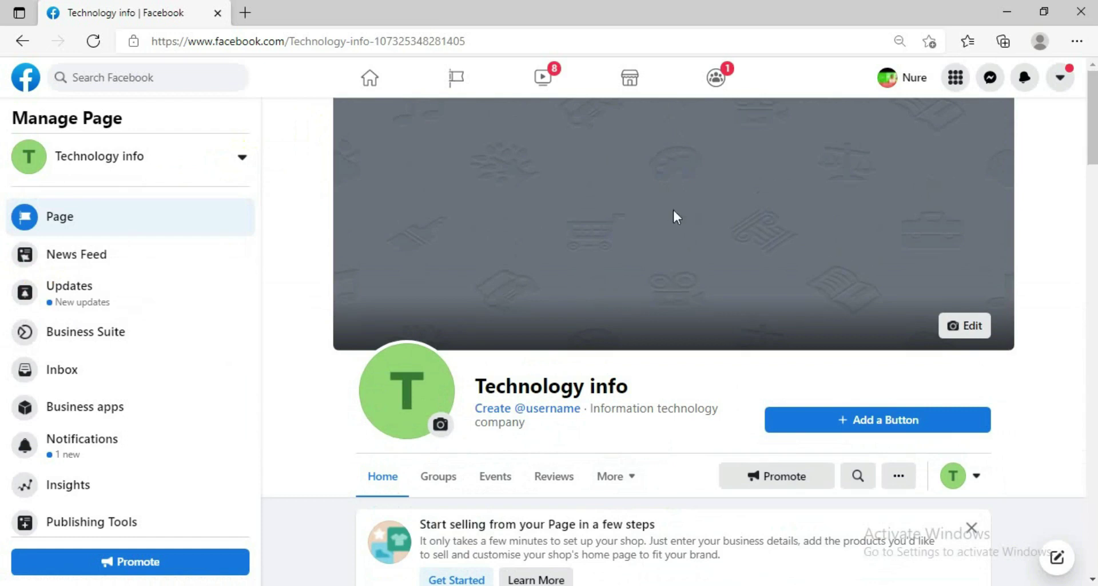
Step: Set the green T image from the Page's recent photos as the cover photo, reposition it and save the changes
{"action": "left_click", "coordinate": [982, 337]}
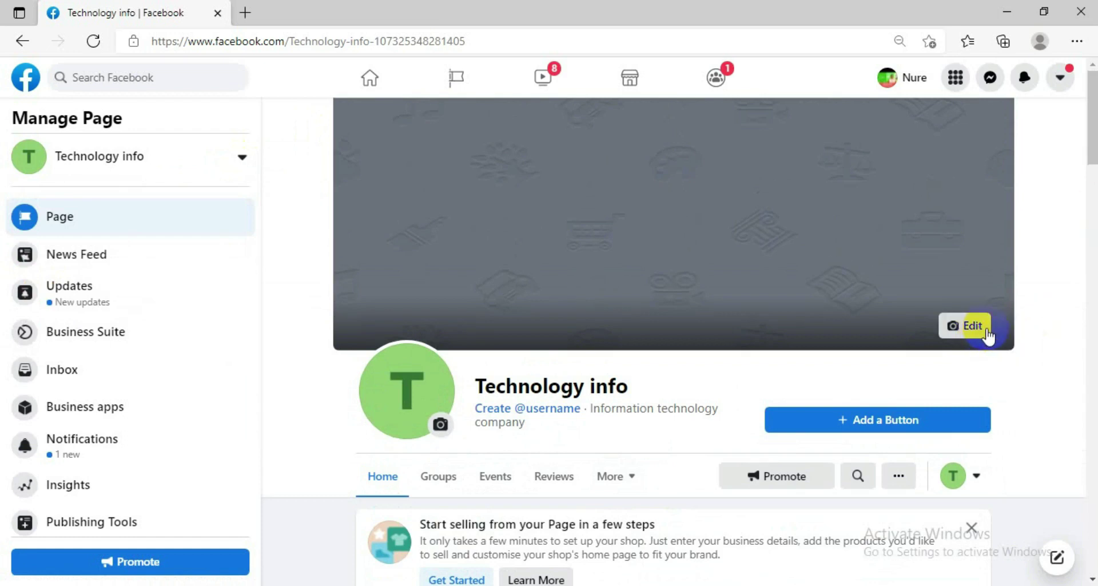
{"action": "left_click", "coordinate": [988, 337]}
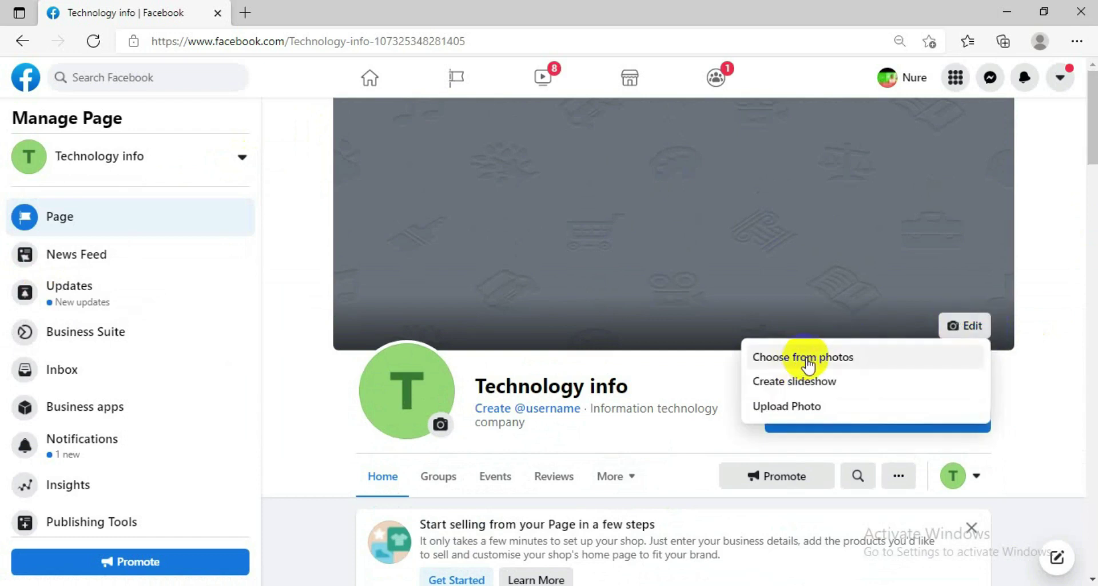
{"action": "left_click", "coordinate": [808, 360]}
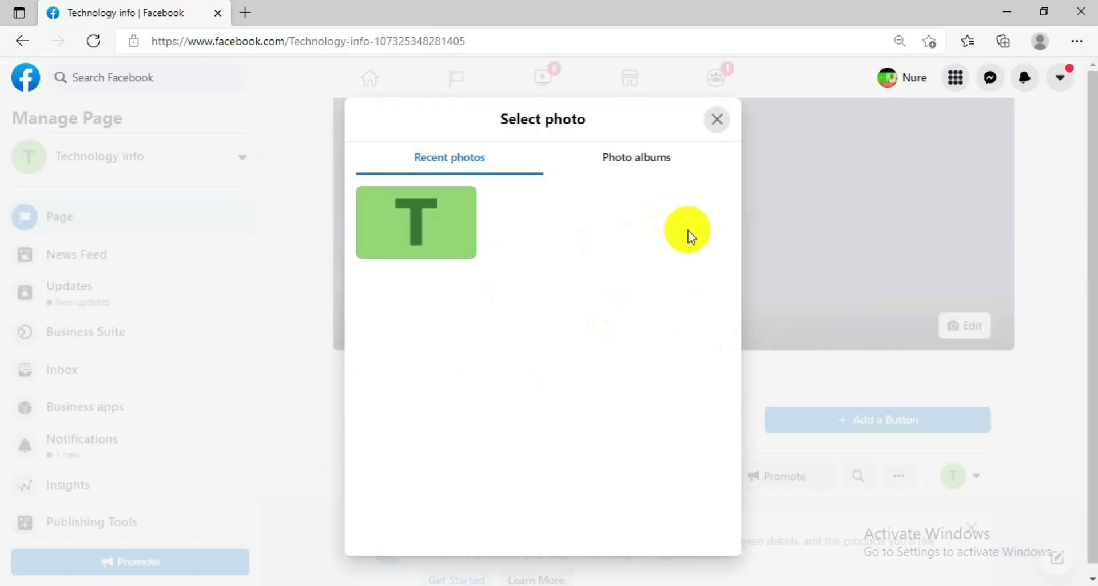
{"action": "left_click", "coordinate": [430, 238]}
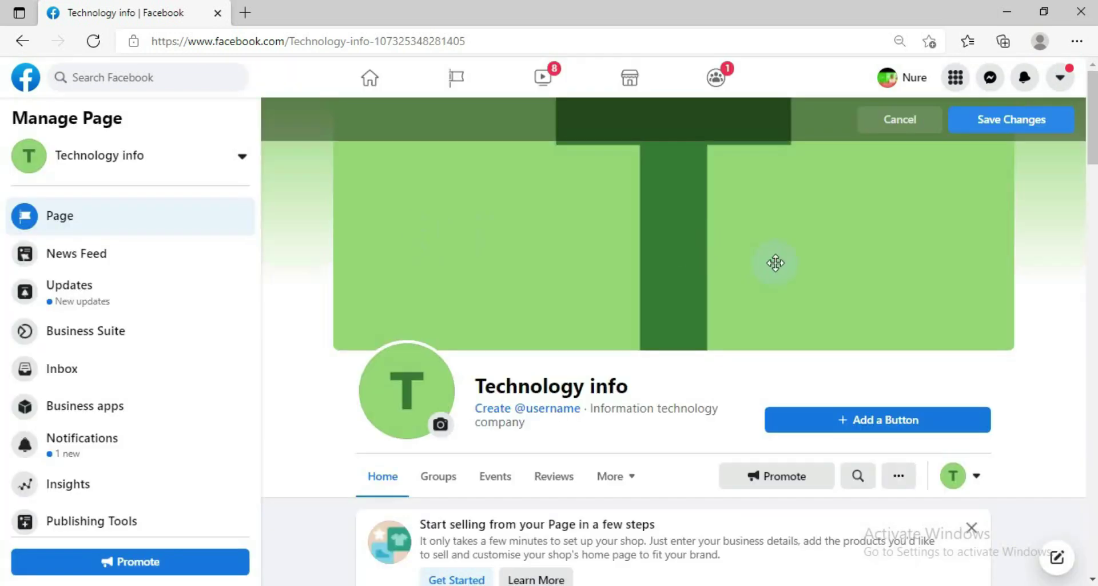
{"action": "left_click_drag", "start_coordinate": [772, 258], "coordinate": [804, 264]}
{"action": "left_click", "coordinate": [998, 122]}
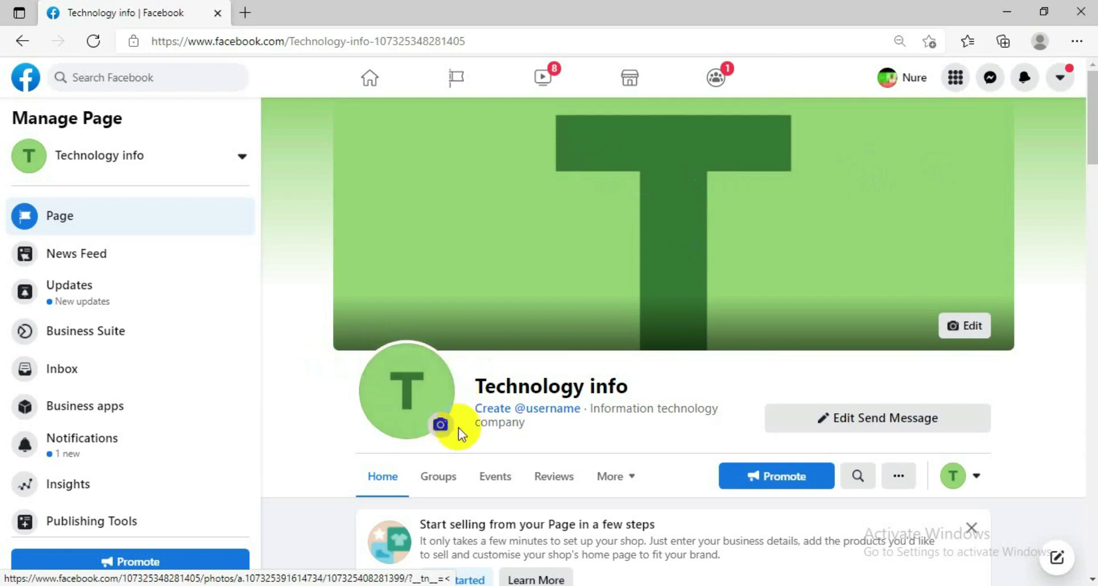
{"action": "left_click", "coordinate": [443, 429]}
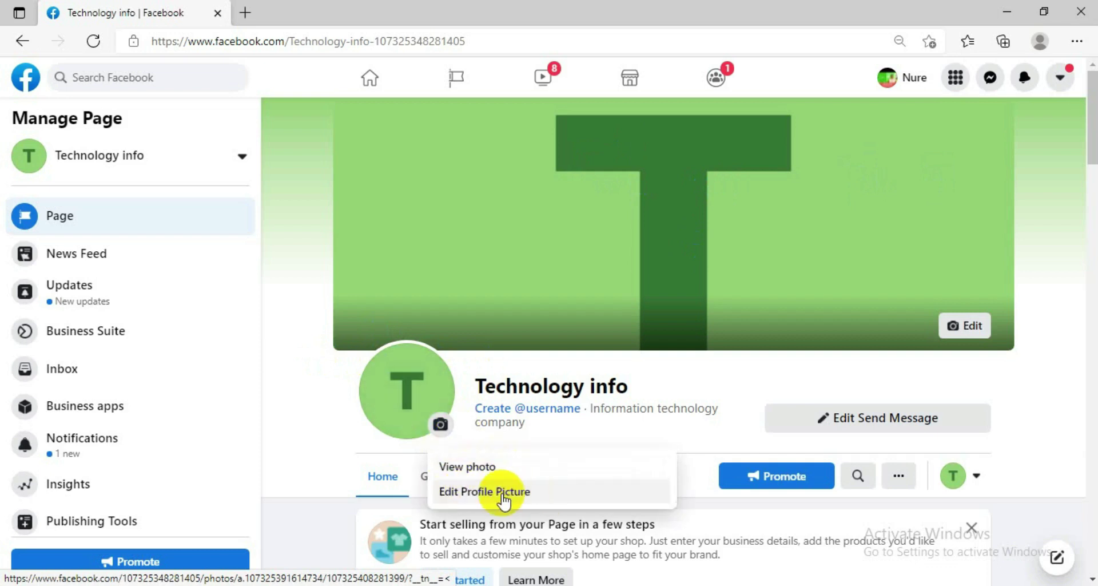
{"action": "left_click", "coordinate": [309, 413]}
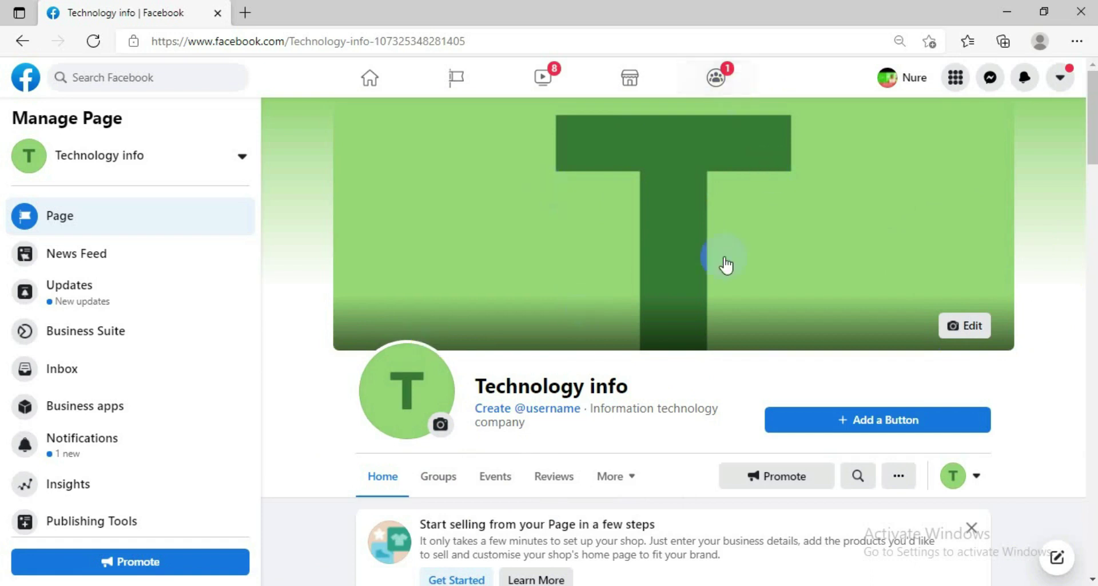
Step: Add a Send Message action button to the Page
{"action": "scroll", "coordinate": [773, 209], "scroll_direction": "down", "scroll_amount": 3}
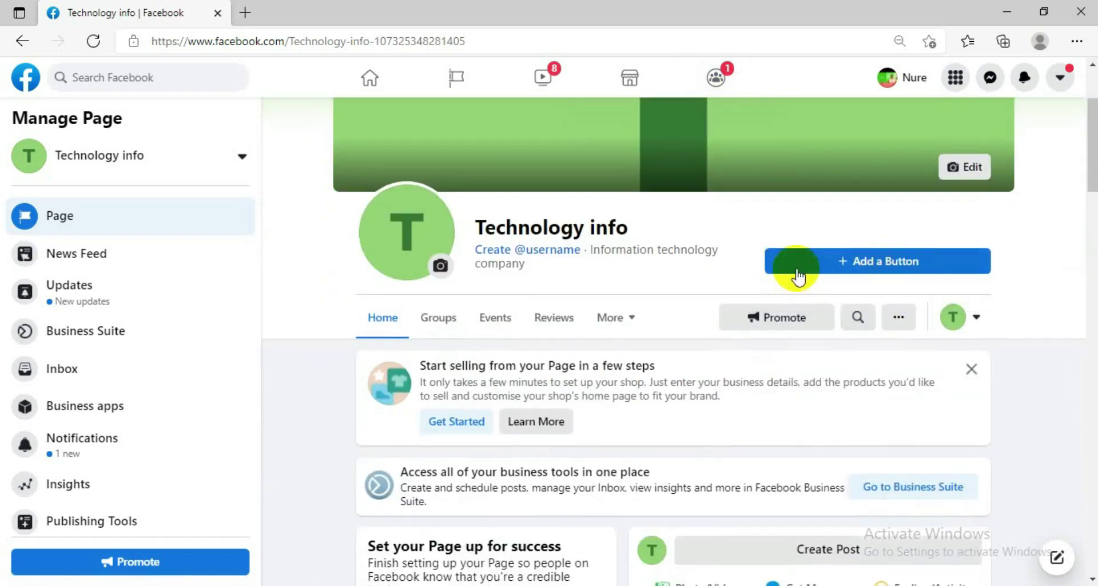
{"action": "left_click", "coordinate": [890, 262]}
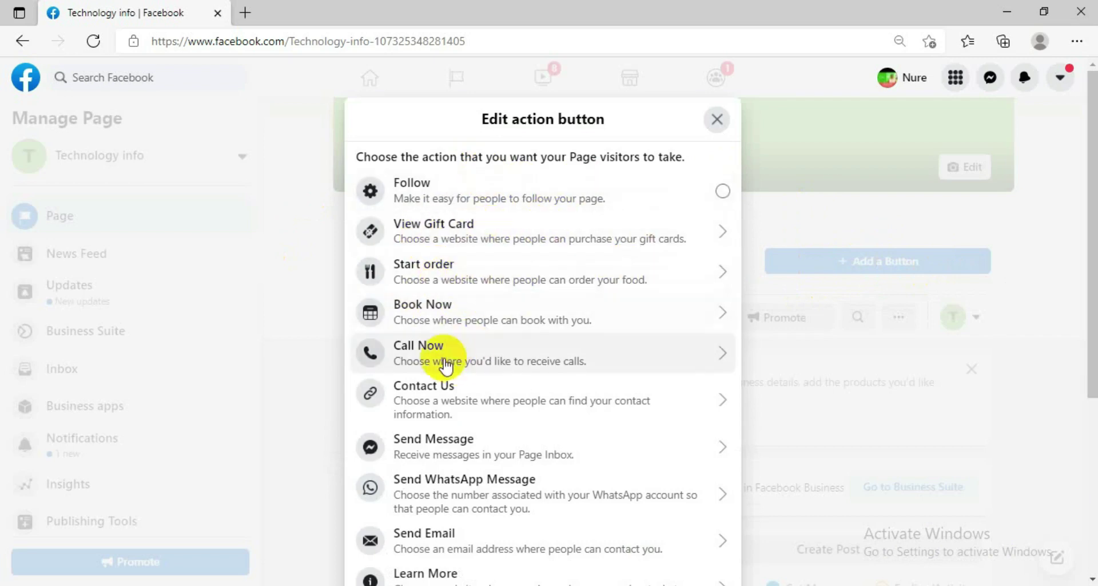
{"action": "left_click", "coordinate": [442, 452]}
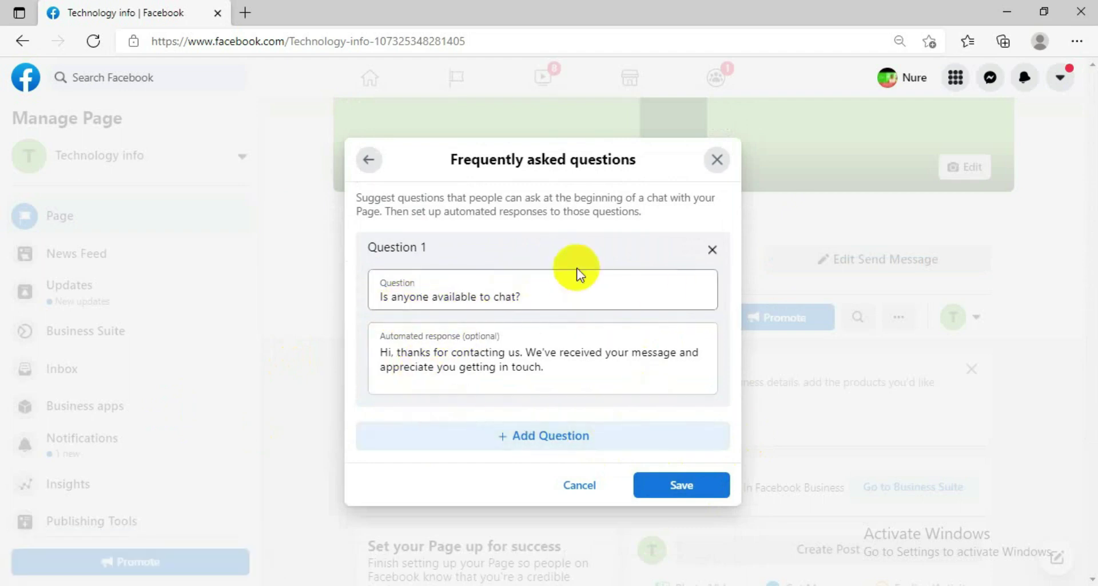
Step: Save the frequently asked question "Is anyone available to chat?" with its suggested automated response for the Send Message button
{"action": "left_click", "coordinate": [545, 292]}
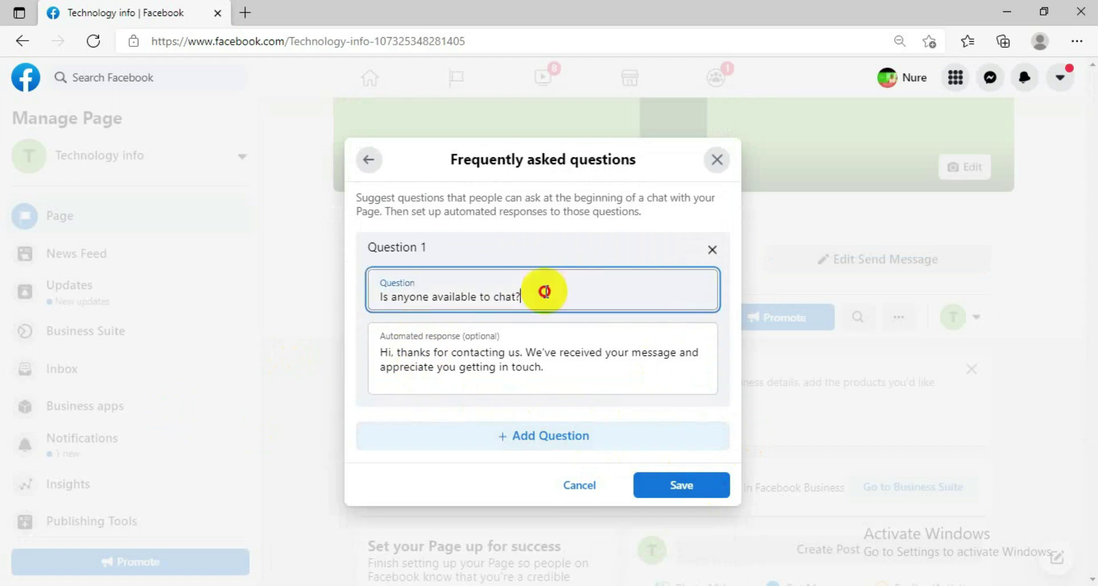
{"action": "left_click_drag", "start_coordinate": [544, 292], "coordinate": [363, 286]}
{"action": "left_click", "coordinate": [559, 292]}
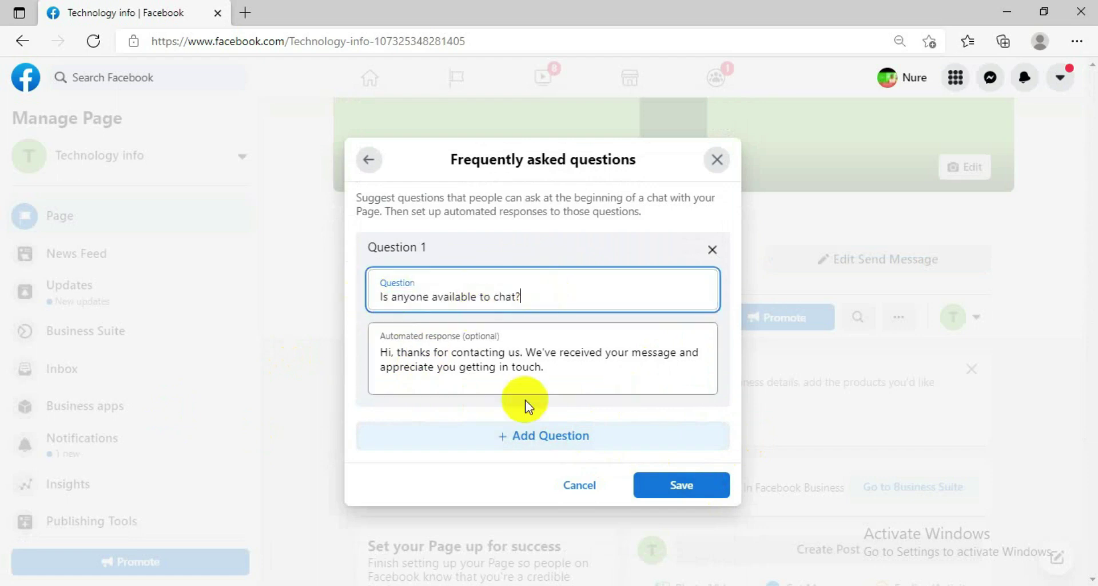
{"action": "left_click", "coordinate": [678, 487]}
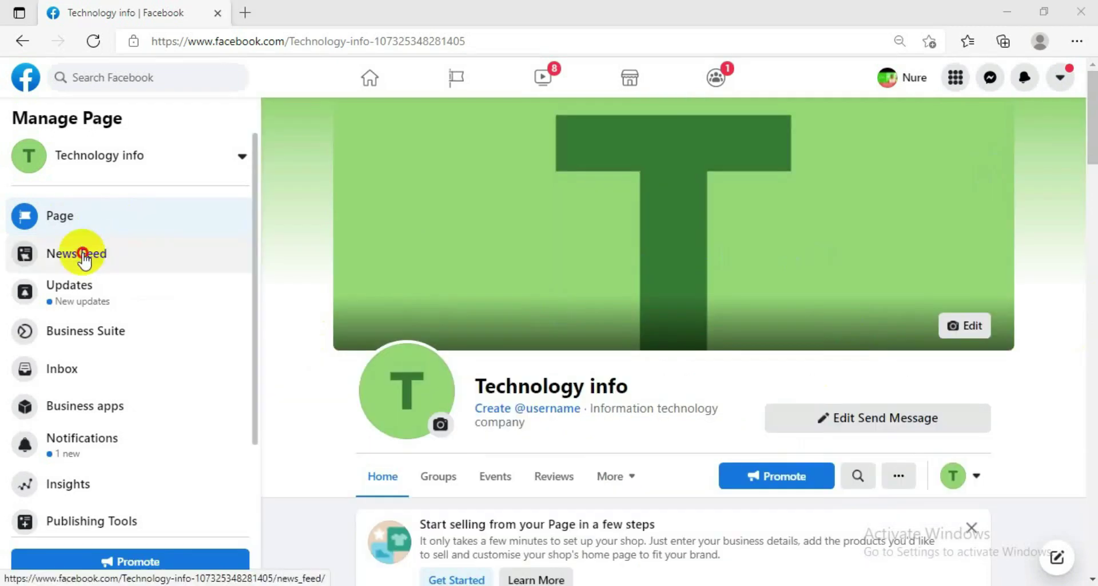
Step: Open the Page's News Feed, go through its introduction and the suggested Pages and public figures, and continue to the feed
{"action": "left_click", "coordinate": [82, 253]}
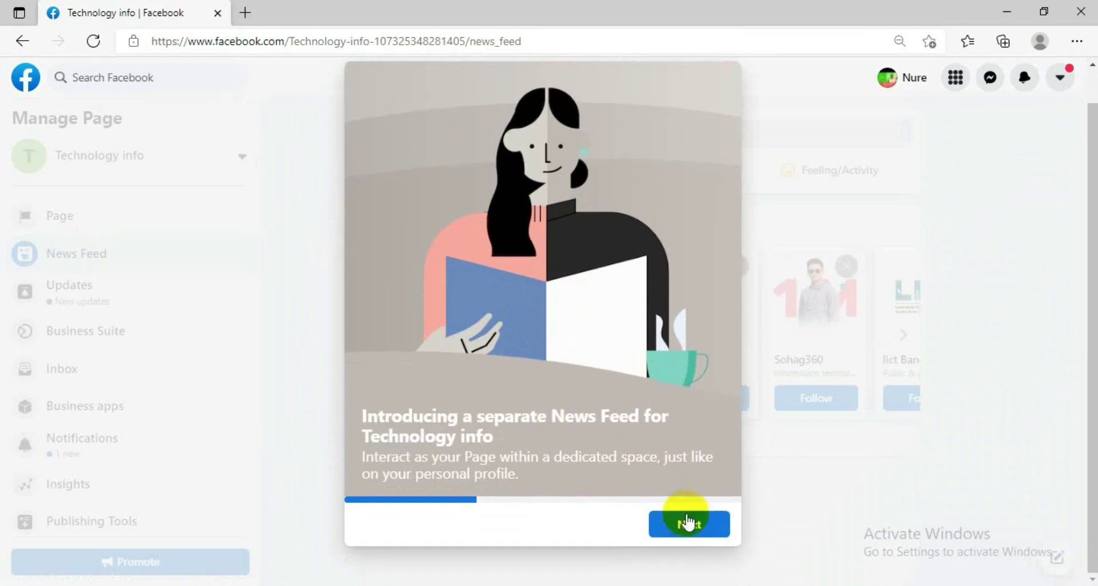
{"action": "left_click", "coordinate": [690, 535]}
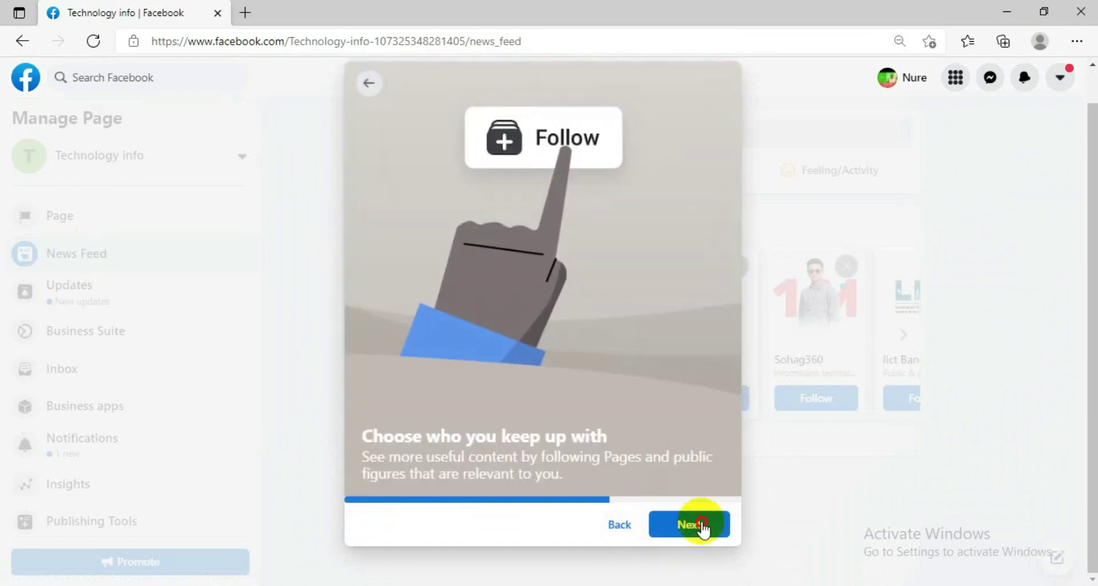
{"action": "left_click", "coordinate": [701, 529]}
{"action": "left_click", "coordinate": [702, 526]}
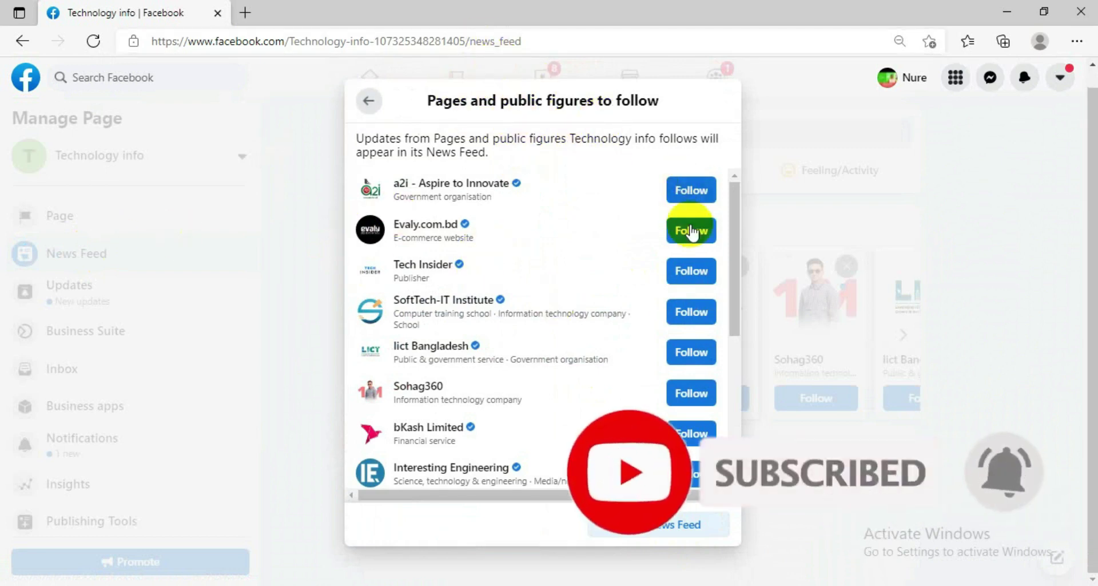
{"action": "mouse_move", "coordinate": [735, 240]}
{"action": "left_mouse_down"}
{"action": "mouse_move", "coordinate": [731, 331]}
{"action": "mouse_move", "coordinate": [732, 239]}
{"action": "left_mouse_up"}
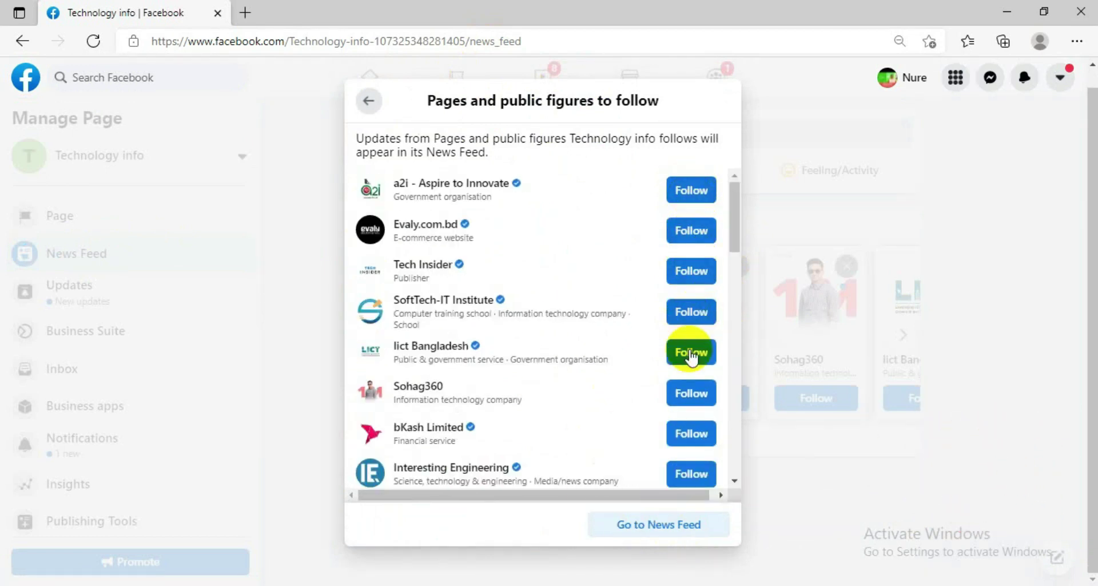
{"action": "left_click", "coordinate": [652, 524]}
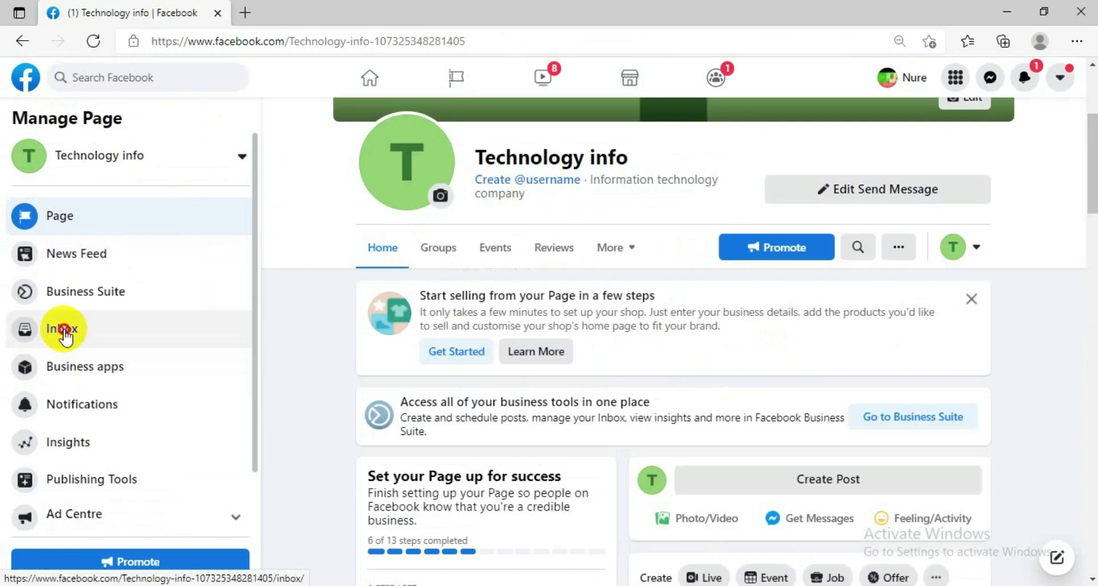
Step: Open the Automated Responses of the Page's Inbox and review the Instant reply and Away message settings
{"action": "left_click", "coordinate": [65, 327]}
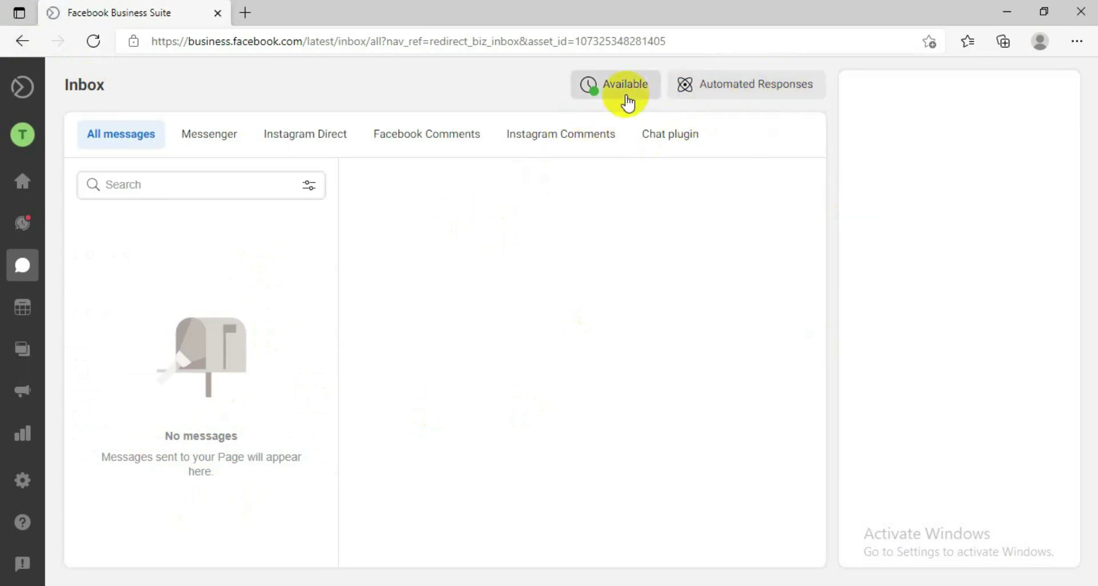
{"action": "left_click", "coordinate": [771, 101]}
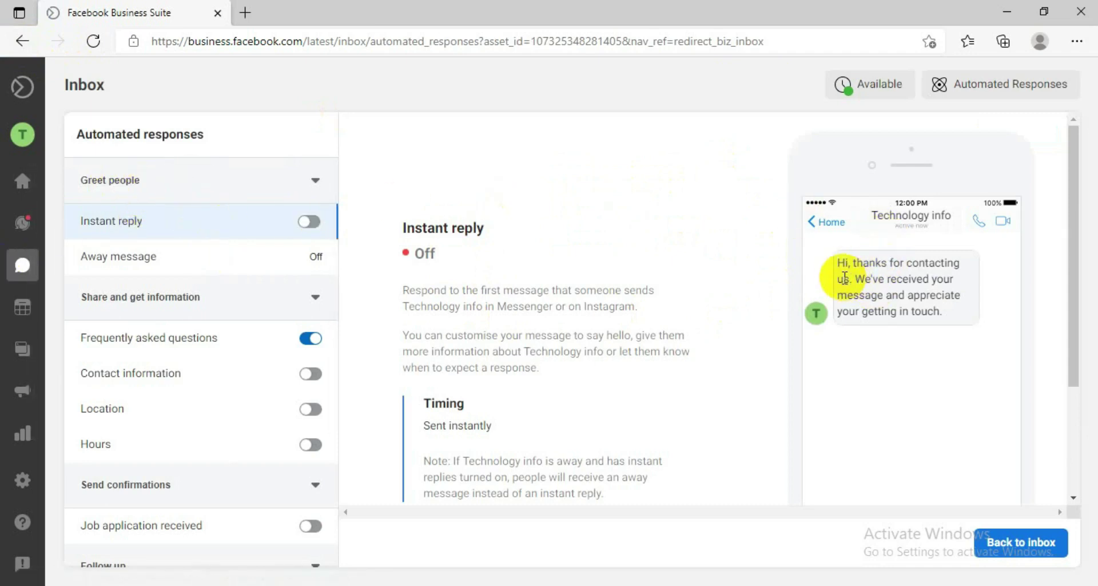
{"action": "left_click_drag", "start_coordinate": [841, 266], "coordinate": [959, 323]}
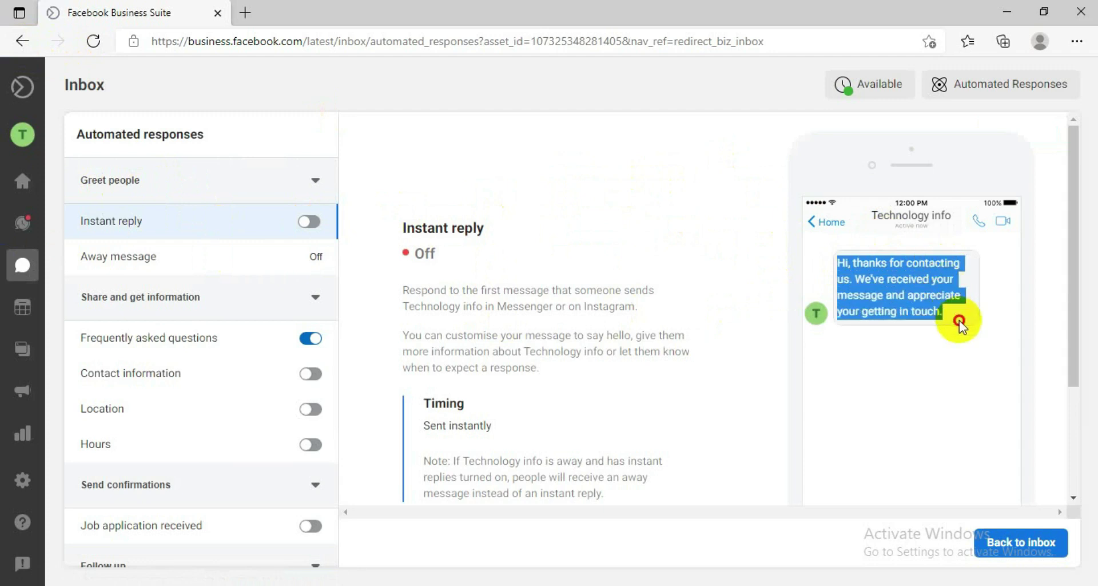
{"action": "left_click", "coordinate": [945, 342]}
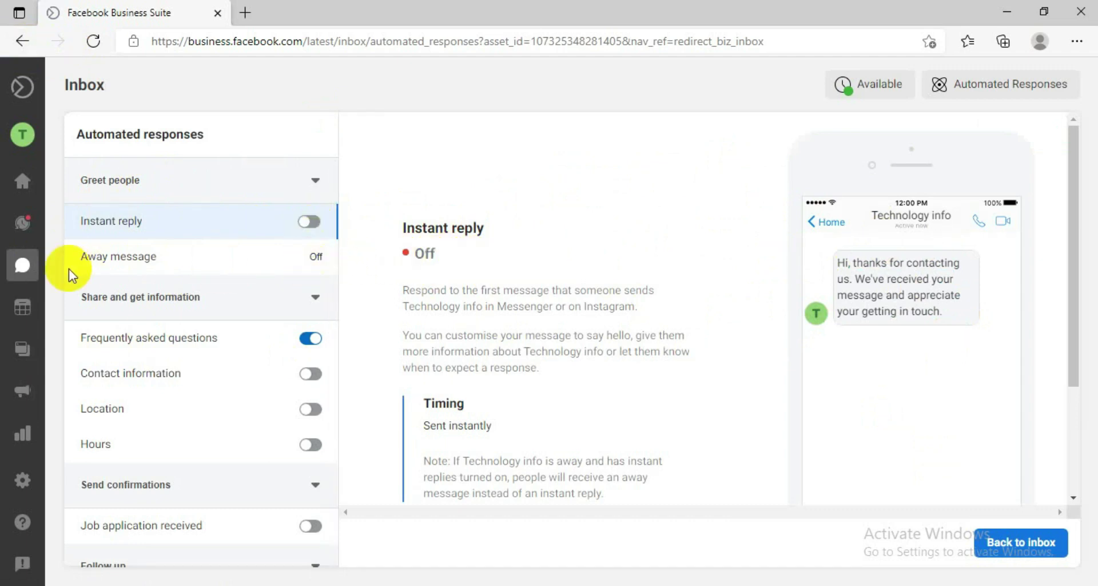
{"action": "left_click", "coordinate": [317, 257]}
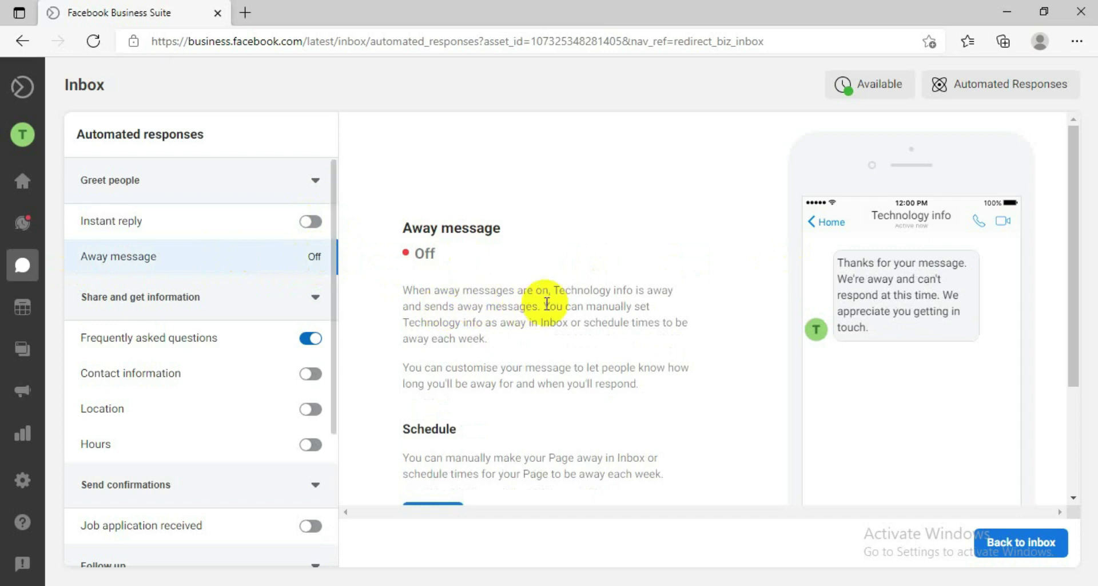
{"action": "scroll", "coordinate": [452, 411], "scroll_direction": "down", "scroll_amount": 2}
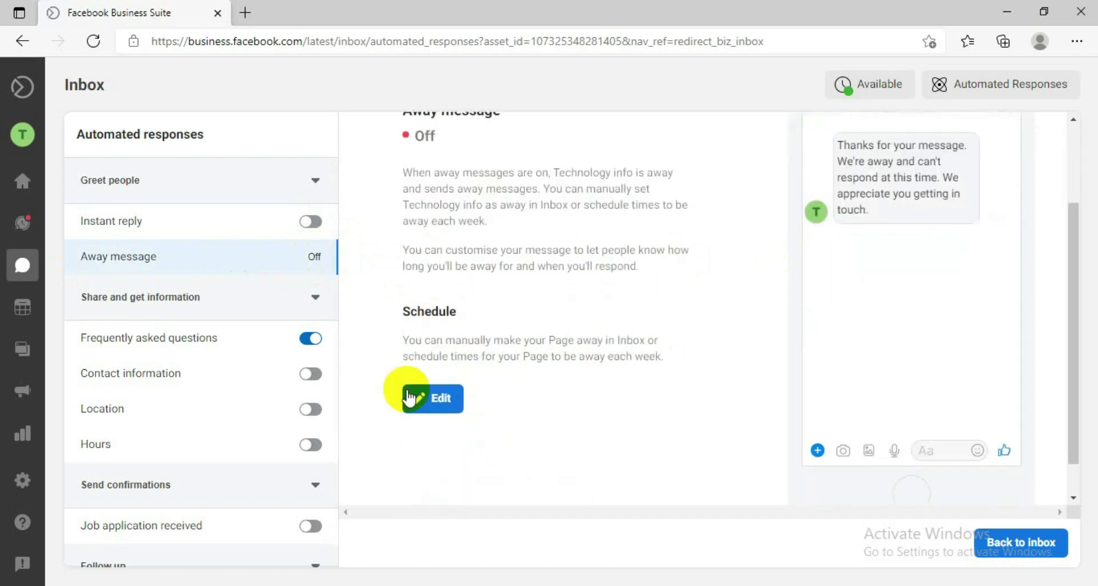
Step: Look through the Greet people and Share and get information groups of automated responses, and return to the Page
{"action": "left_click", "coordinate": [315, 296]}
{"action": "scroll", "coordinate": [311, 343], "scroll_direction": "down", "scroll_amount": 1}
{"action": "scroll", "coordinate": [286, 274], "scroll_direction": "up", "scroll_amount": 1}
{"action": "left_click", "coordinate": [313, 182]}
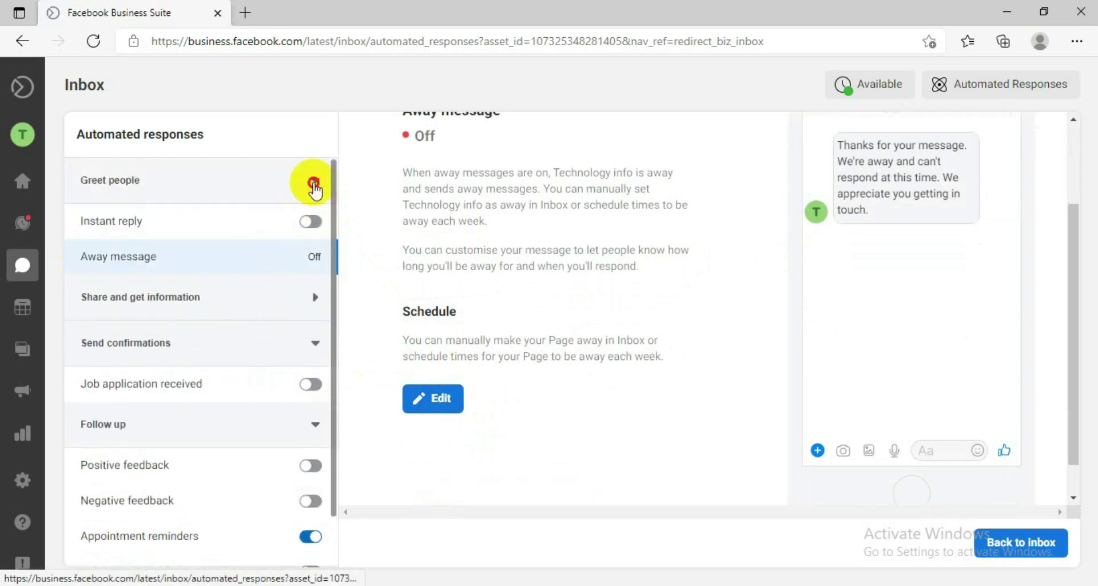
{"action": "left_click", "coordinate": [314, 180]}
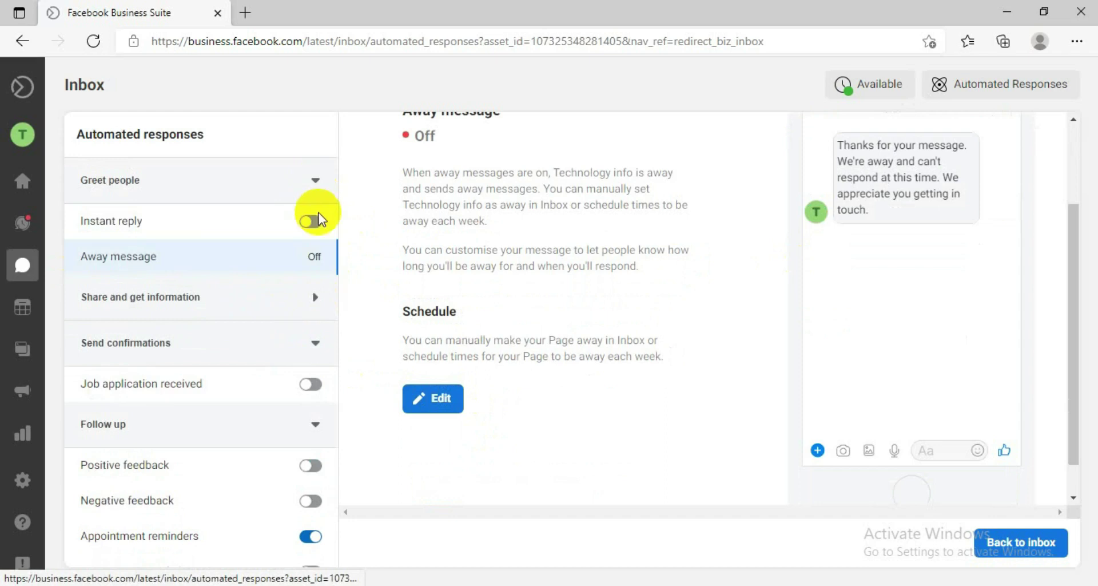
{"action": "left_click", "coordinate": [317, 298]}
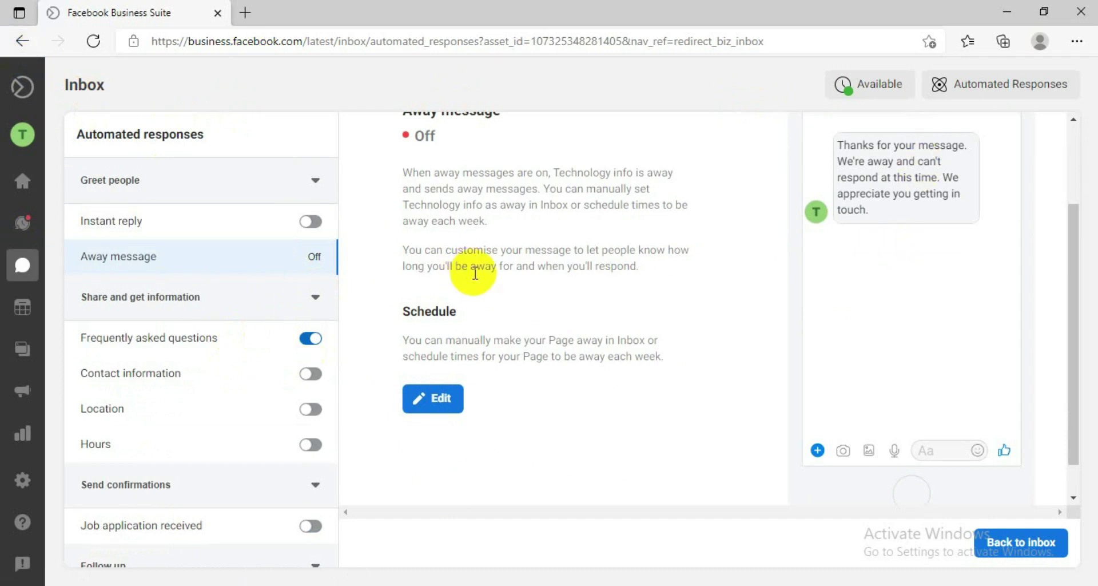
{"action": "left_click", "coordinate": [20, 39]}
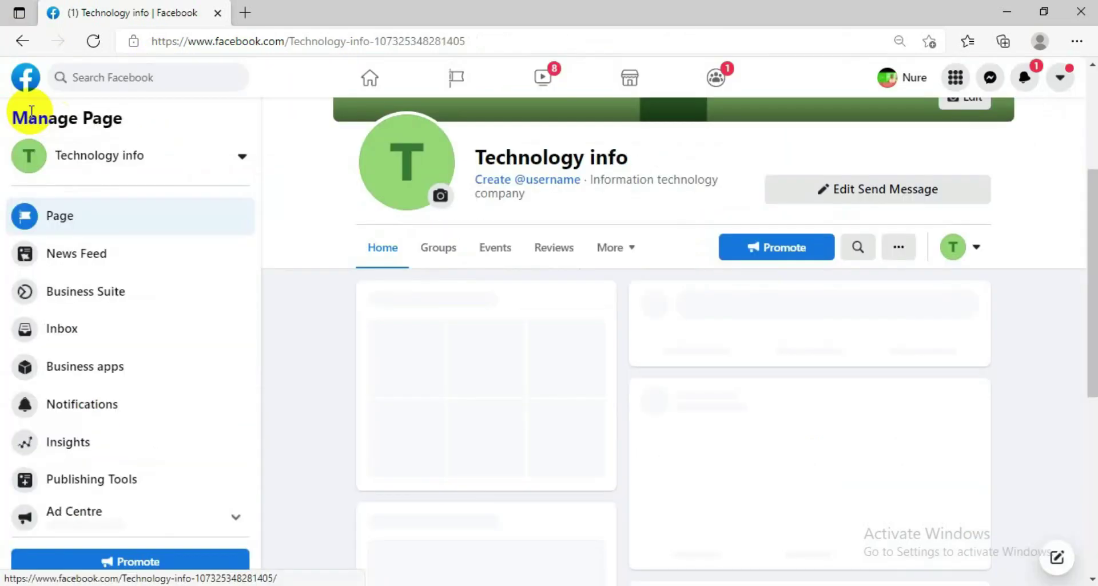
Step: Open the Page settings, look over the categories, and check the Page visibility options without changing them
{"action": "left_click", "coordinate": [75, 515]}
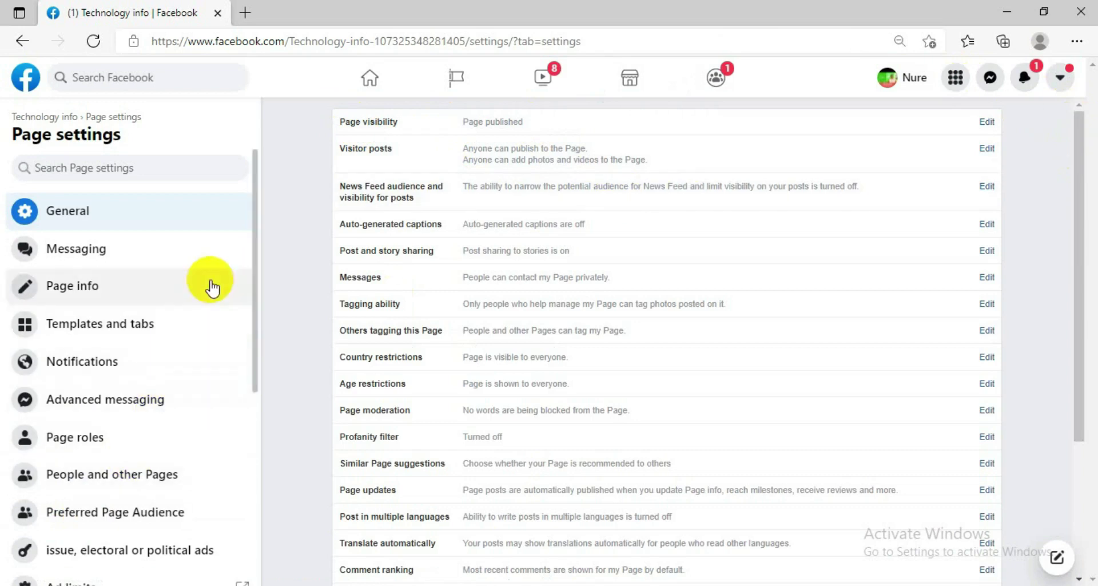
{"action": "scroll", "coordinate": [209, 286], "scroll_direction": "down", "scroll_amount": 5}
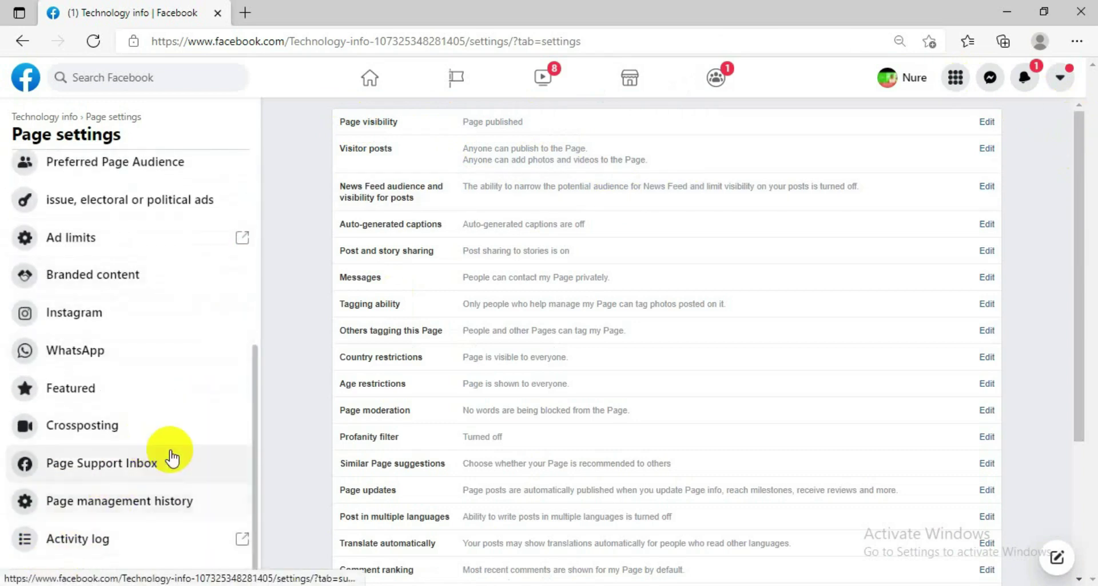
{"action": "scroll", "coordinate": [183, 455], "scroll_direction": "up", "scroll_amount": 5}
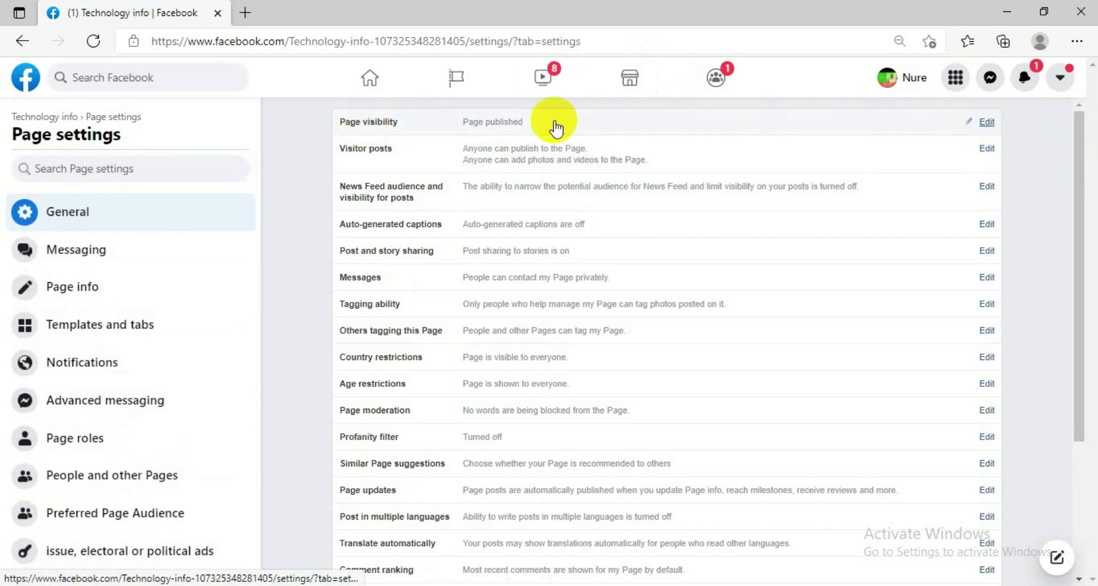
{"action": "left_click", "coordinate": [986, 123]}
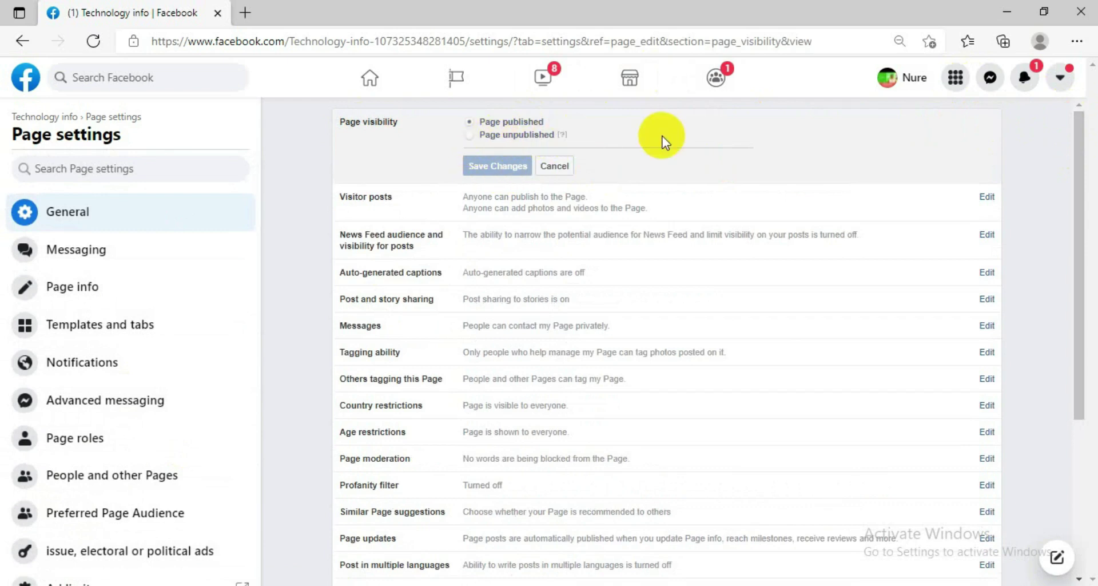
{"action": "left_click", "coordinate": [567, 166]}
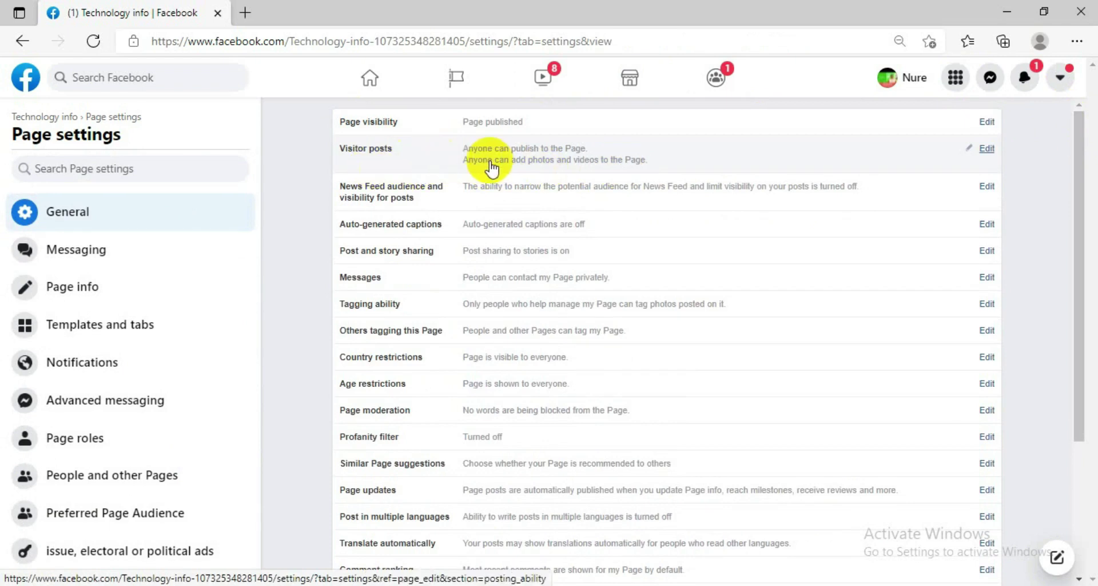
Step: Check the Visitor posts options for allowing or disabling posts by other people, and cancel the edit
{"action": "left_click", "coordinate": [988, 149]}
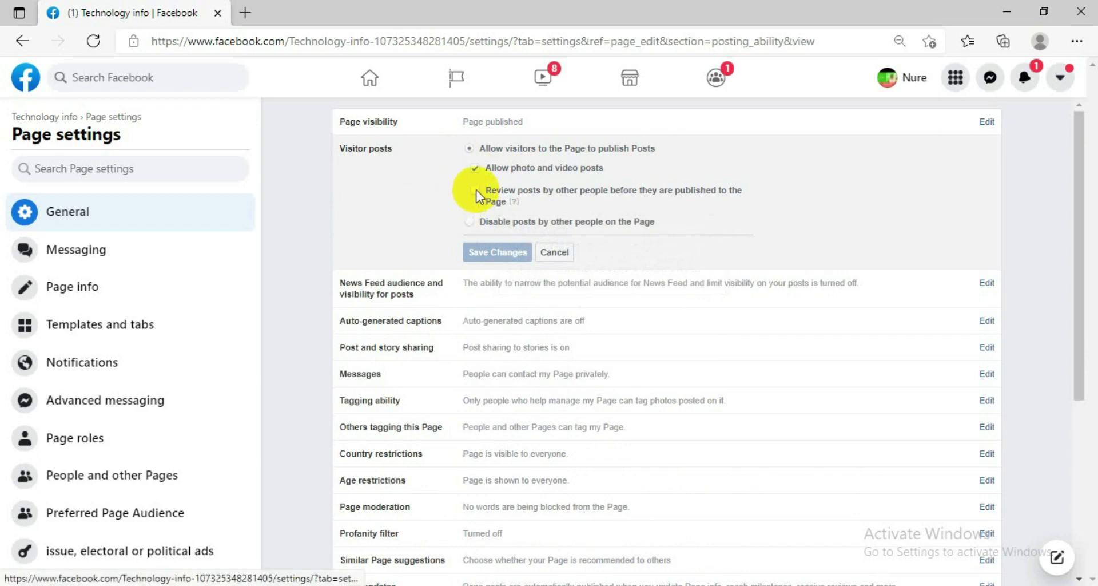
{"action": "left_click", "coordinate": [470, 222]}
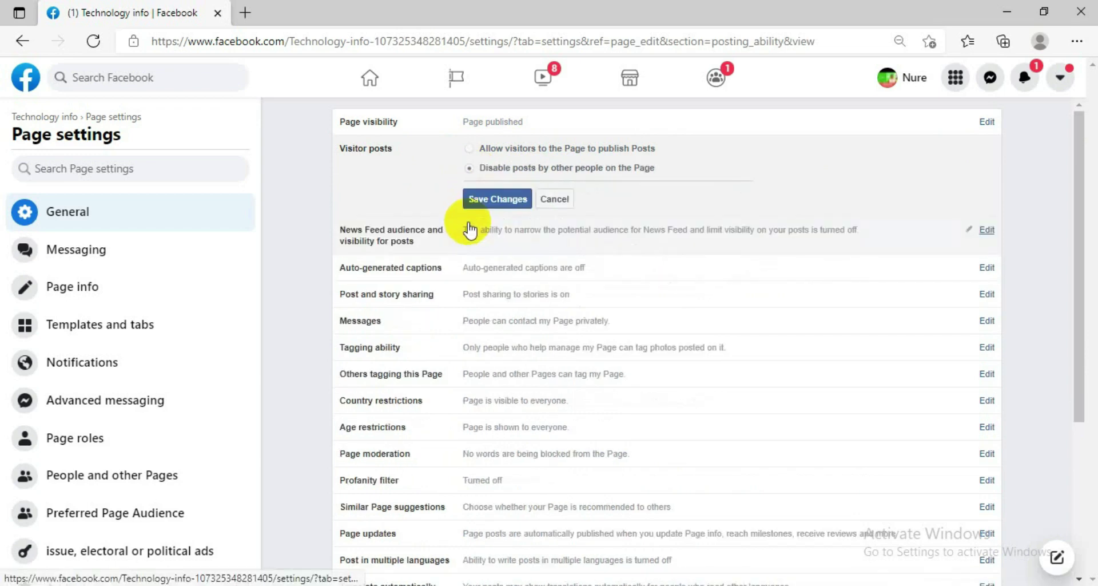
{"action": "left_click", "coordinate": [469, 149]}
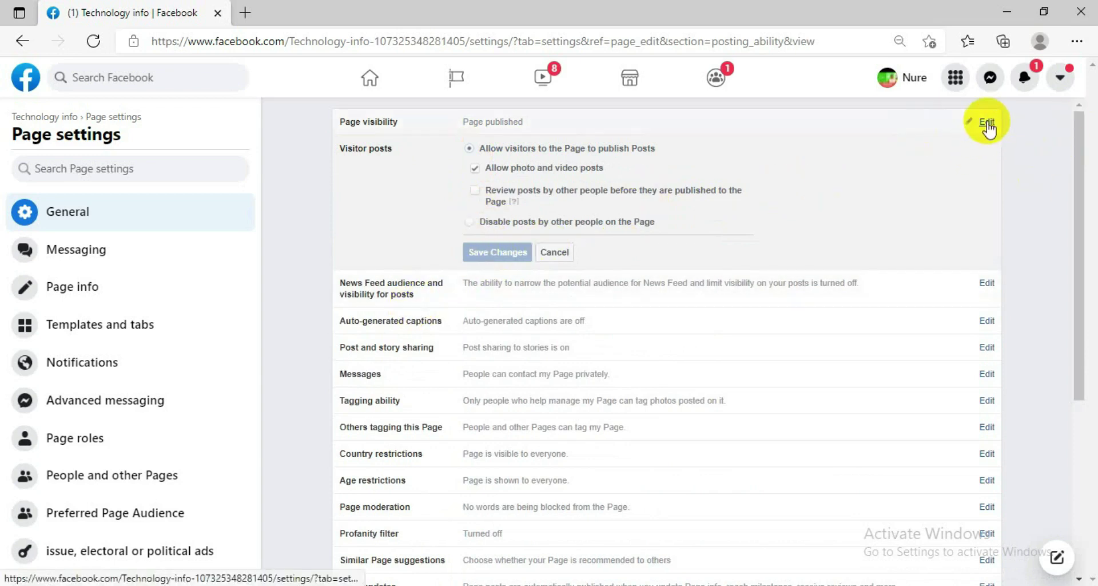
{"action": "left_click", "coordinate": [571, 256]}
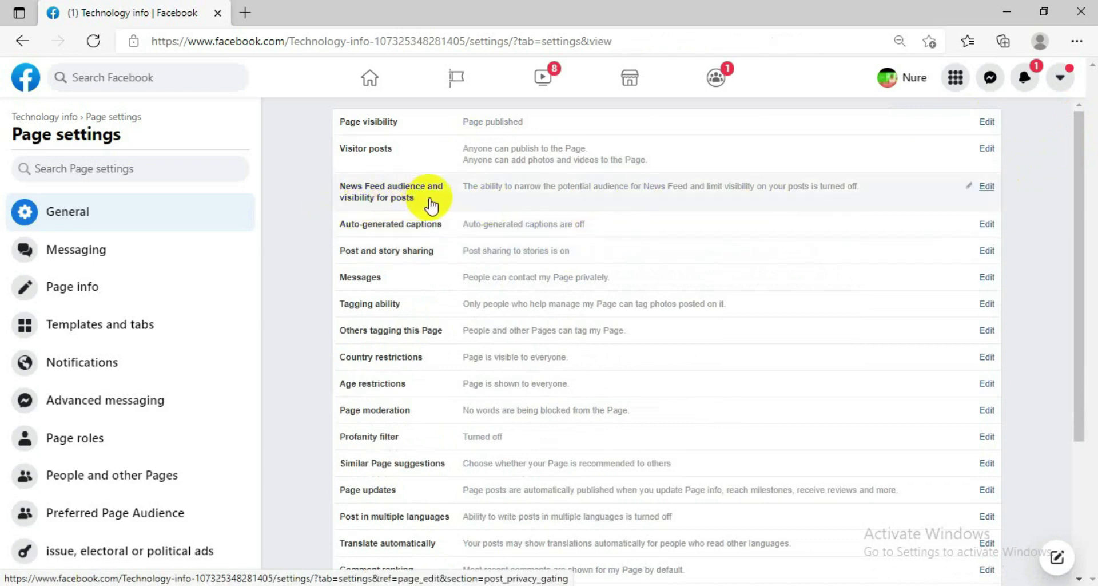
Step: Check the News Feed audience and post visibility option, cancel it, and look through the remaining General settings
{"action": "left_click", "coordinate": [990, 188]}
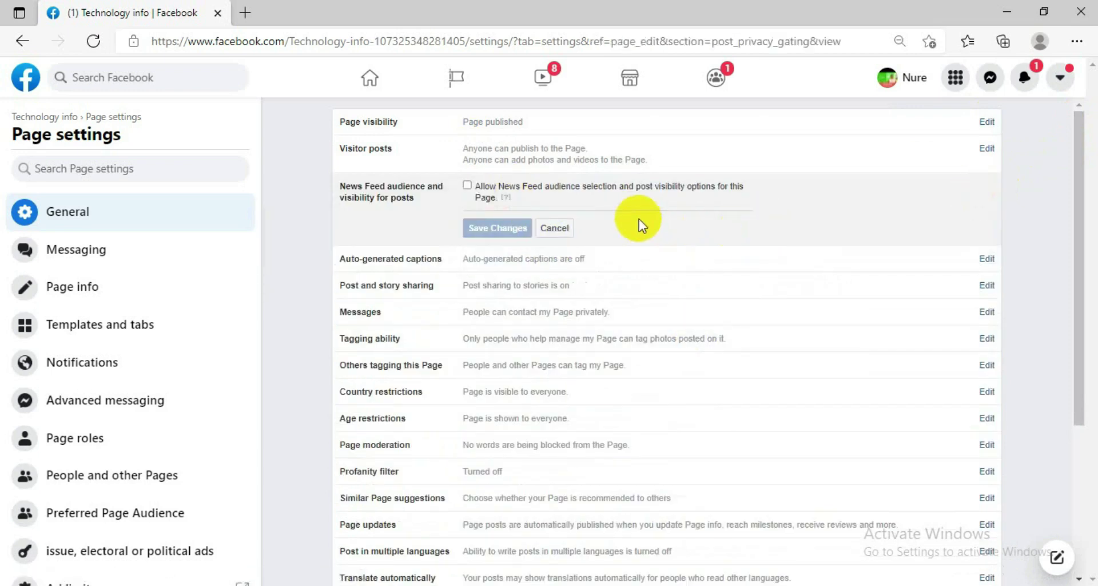
{"action": "left_click", "coordinate": [554, 228]}
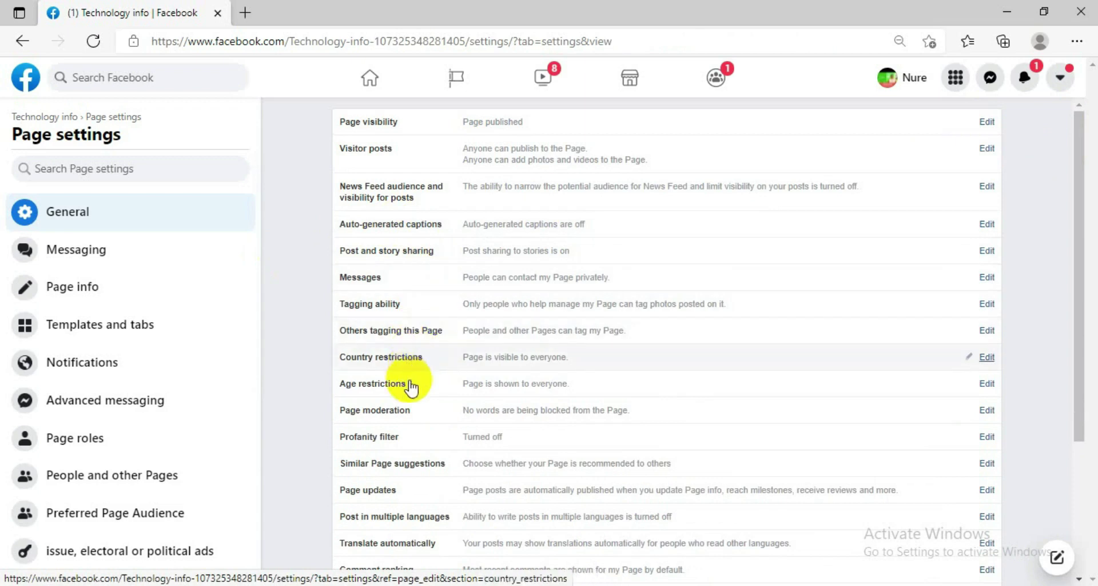
{"action": "scroll", "coordinate": [455, 432], "scroll_direction": "down", "scroll_amount": 3}
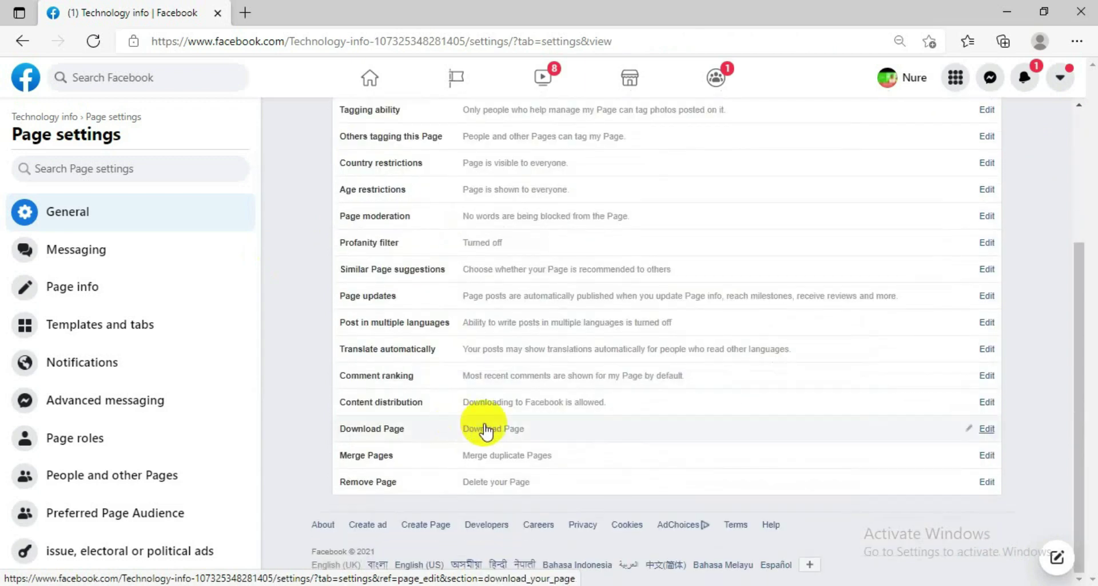
{"action": "scroll", "coordinate": [514, 372], "scroll_direction": "up", "scroll_amount": 3}
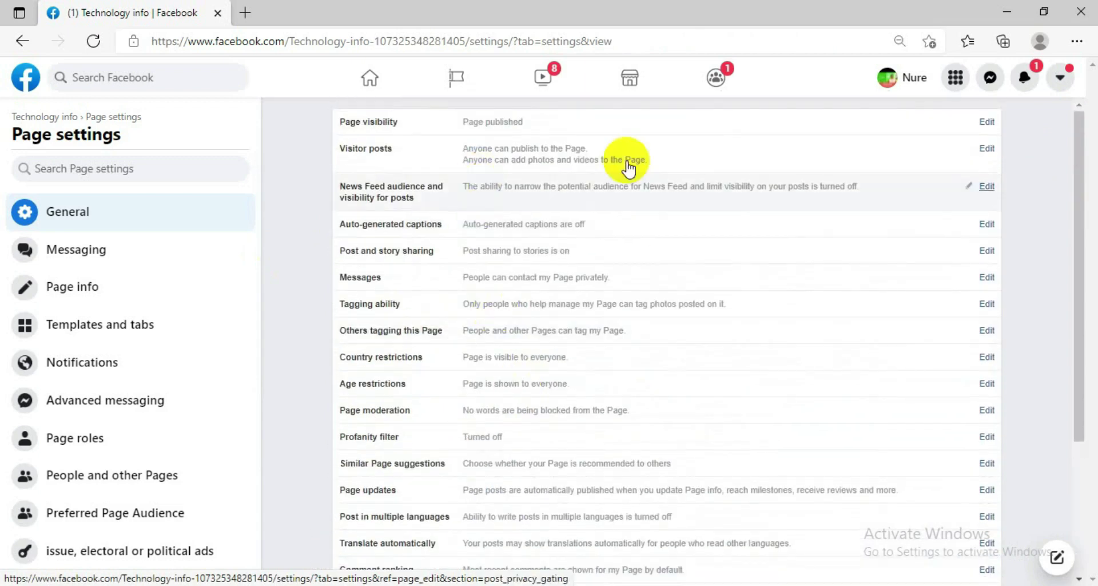
{"action": "scroll", "coordinate": [655, 399], "scroll_direction": "down", "scroll_amount": 3}
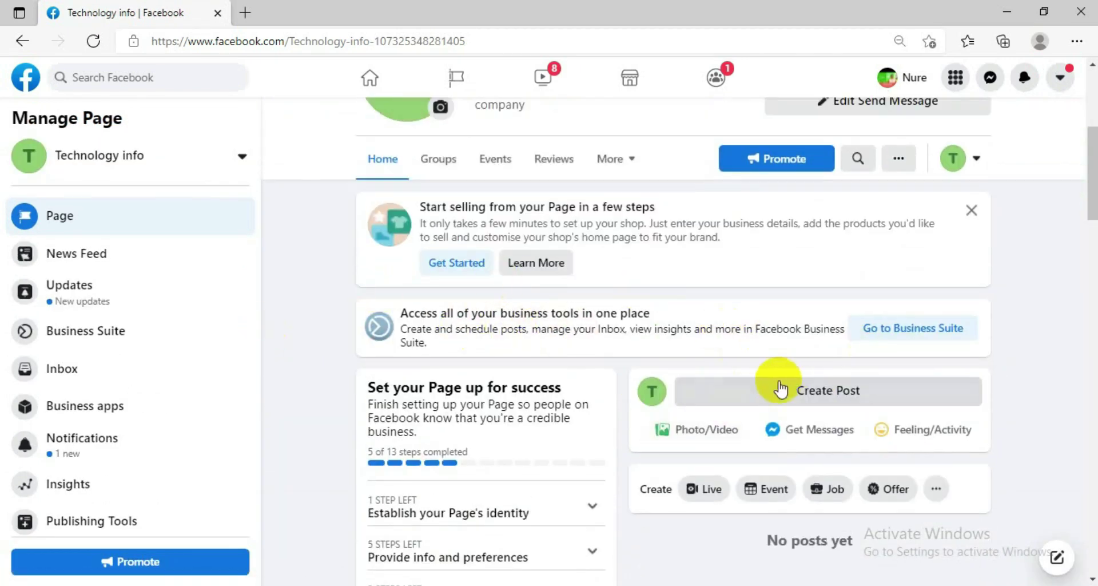
{"action": "left_click", "coordinate": [812, 401]}
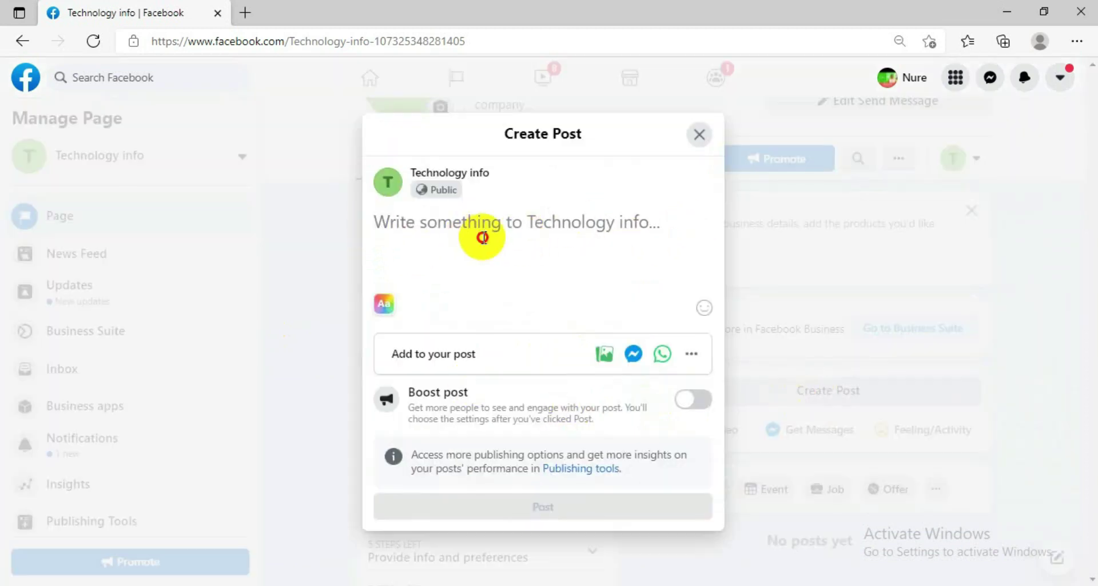
{"action": "type", "text": "cdfdgd"}
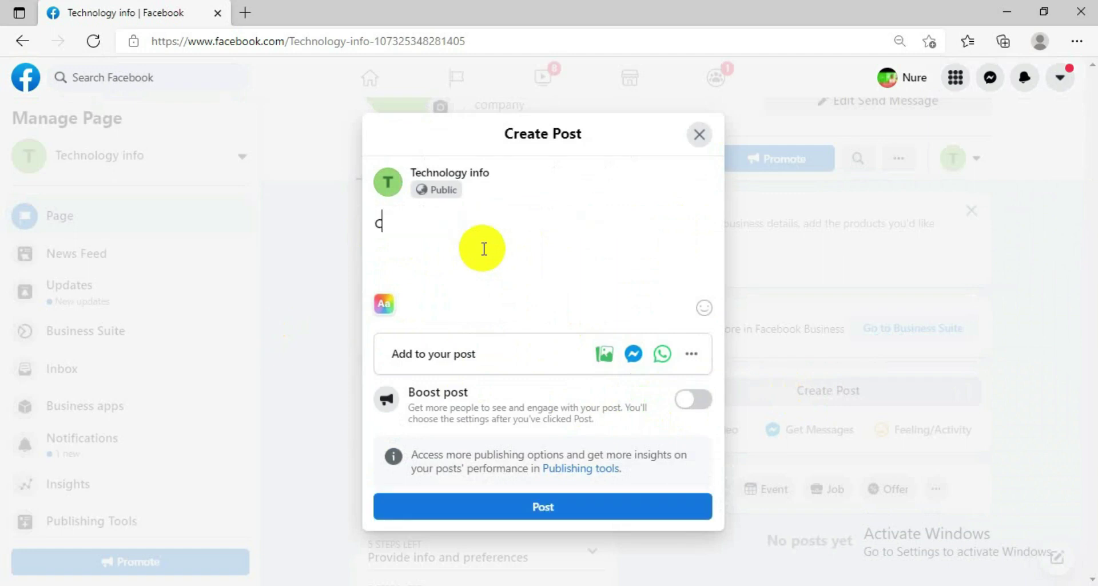
{"action": "left_click_drag", "start_coordinate": [461, 226], "coordinate": [367, 224]}
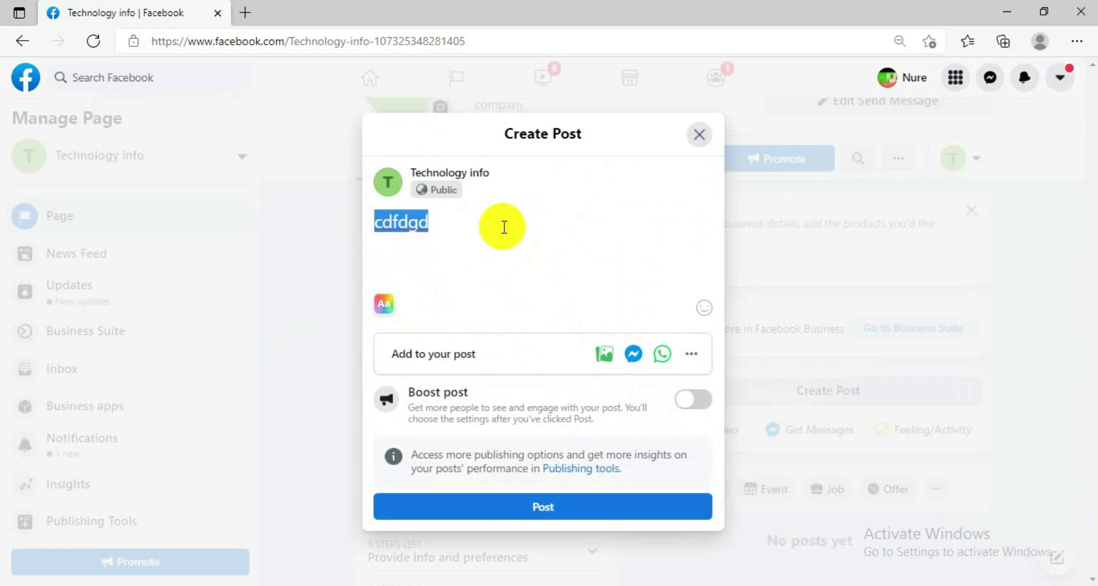
{"action": "key", "text": "BackSpace"}
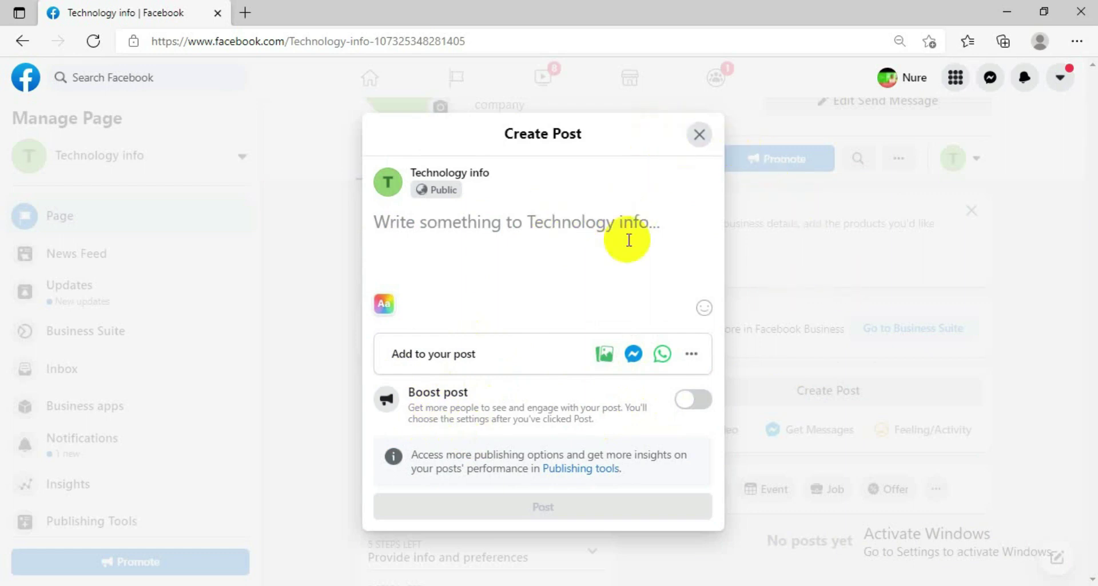
{"action": "left_click", "coordinate": [700, 135]}
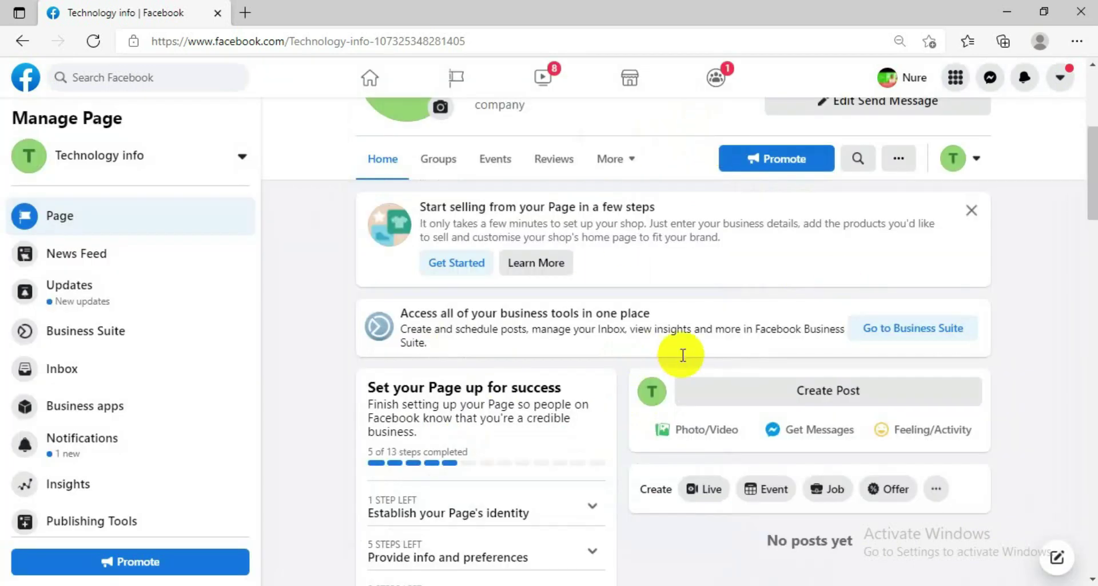
Step: Open the invitation dialog for friends to like the Page and look through the All friends list
{"action": "scroll", "coordinate": [683, 354], "scroll_direction": "up", "scroll_amount": 5}
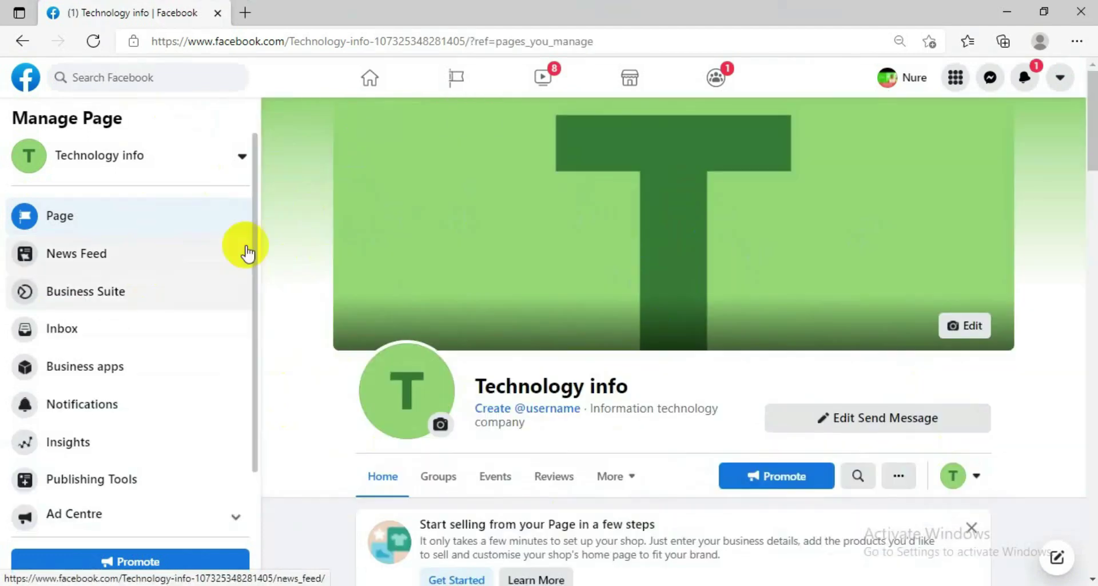
{"action": "mouse_move", "coordinate": [1093, 166]}
{"action": "left_mouse_down"}
{"action": "mouse_move", "coordinate": [1091, 197]}
{"action": "mouse_move", "coordinate": [1094, 177]}
{"action": "left_mouse_up"}
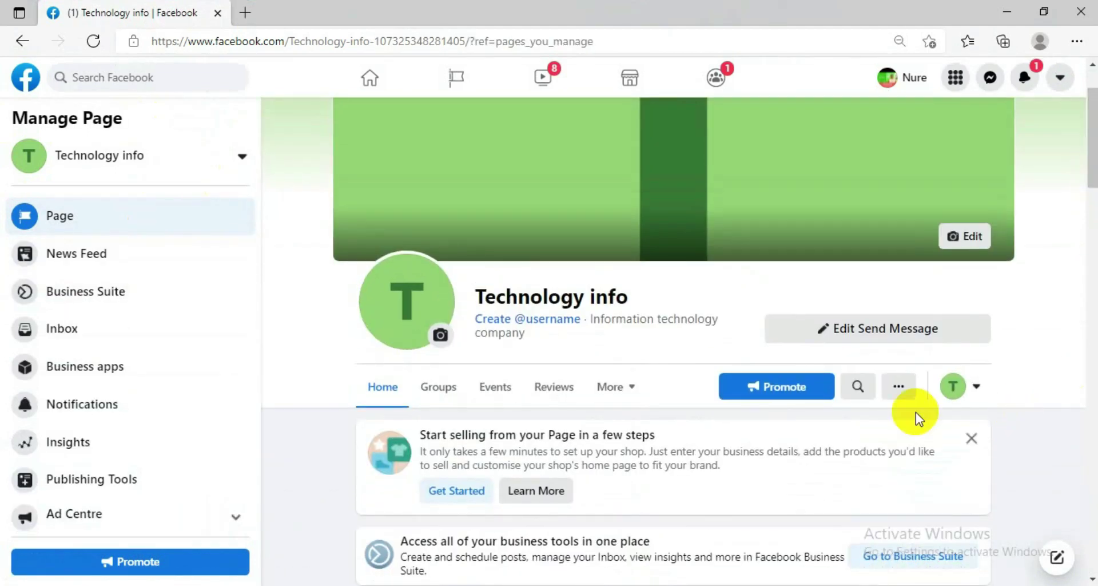
{"action": "left_click", "coordinate": [900, 391]}
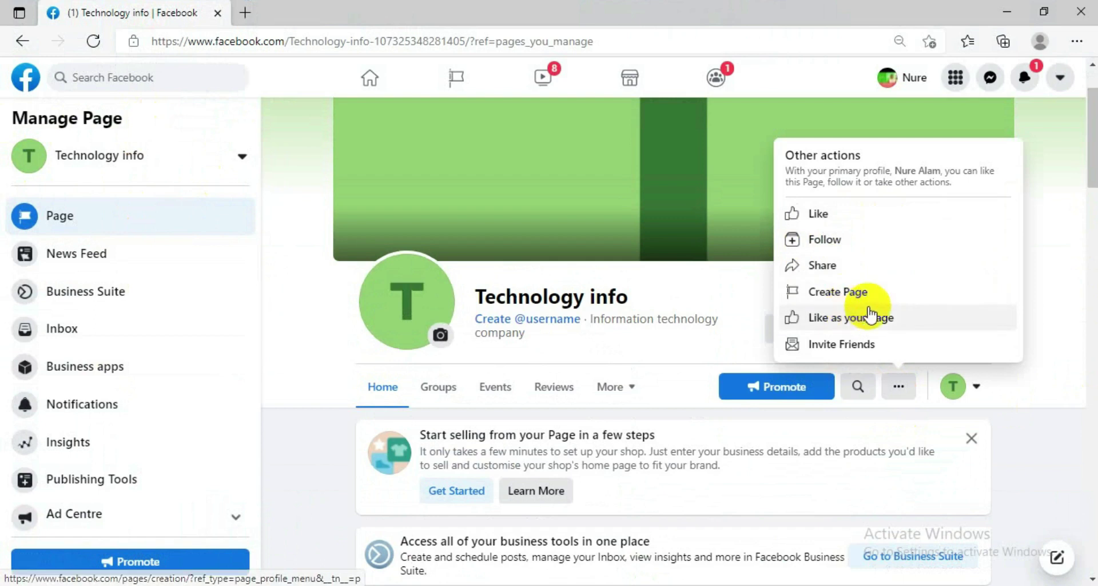
{"action": "left_click", "coordinate": [866, 342]}
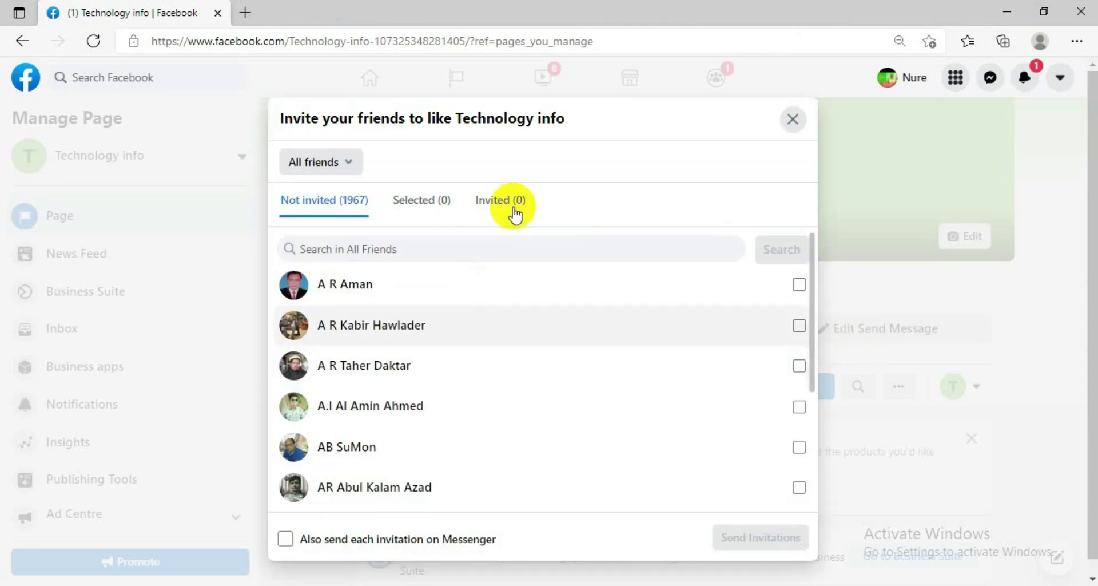
{"action": "scroll", "coordinate": [465, 387], "scroll_direction": "down", "scroll_amount": 6}
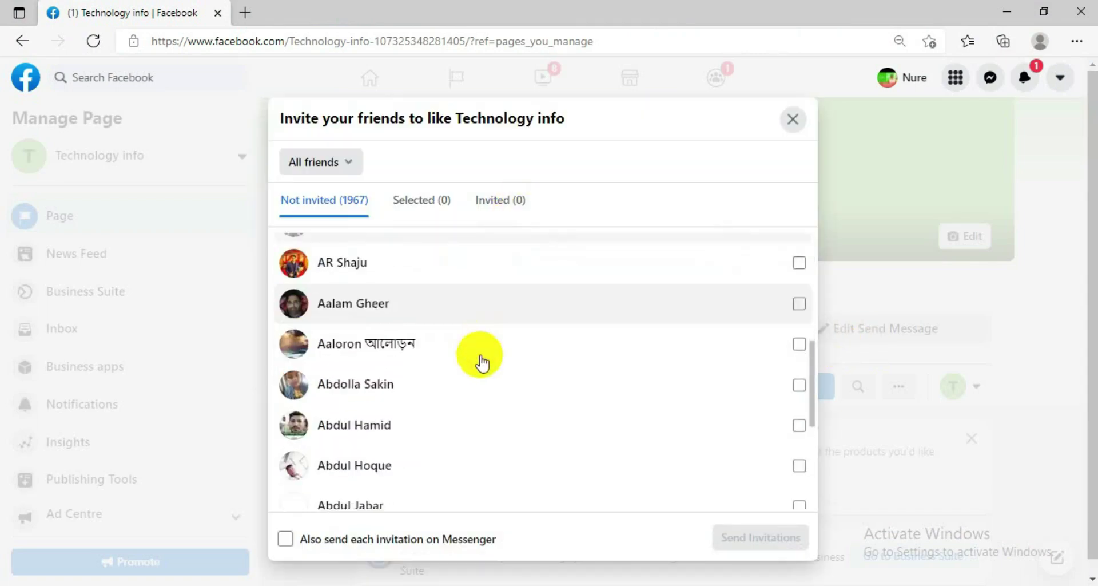
{"action": "scroll", "coordinate": [480, 358], "scroll_direction": "up", "scroll_amount": 3}
{"action": "scroll", "coordinate": [482, 362], "scroll_direction": "down", "scroll_amount": 6}
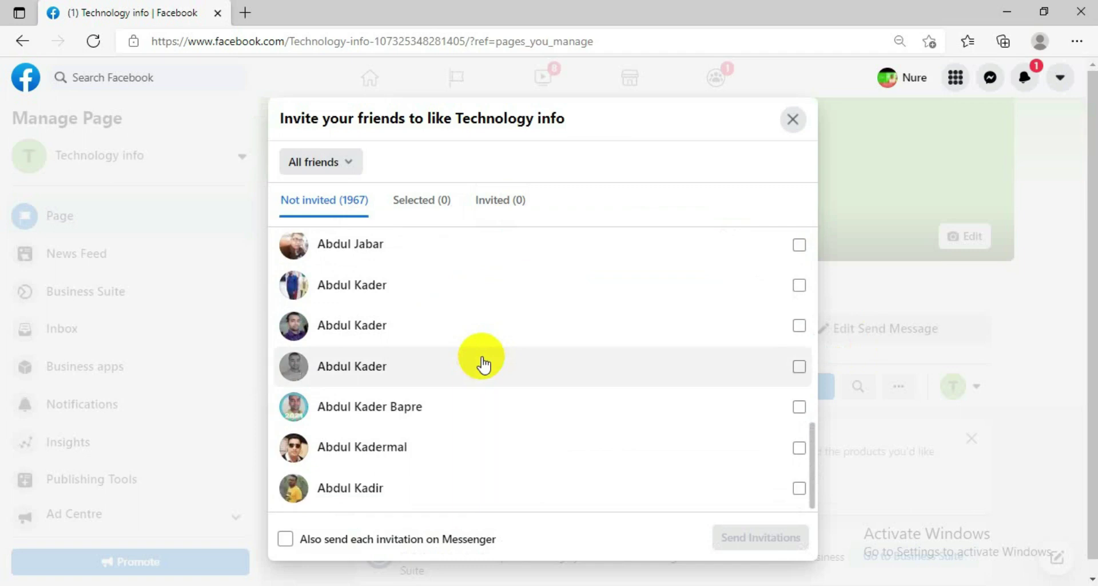
{"action": "scroll", "coordinate": [484, 362], "scroll_direction": "up", "scroll_amount": 6}
{"action": "scroll", "coordinate": [491, 360], "scroll_direction": "up", "scroll_amount": 4}
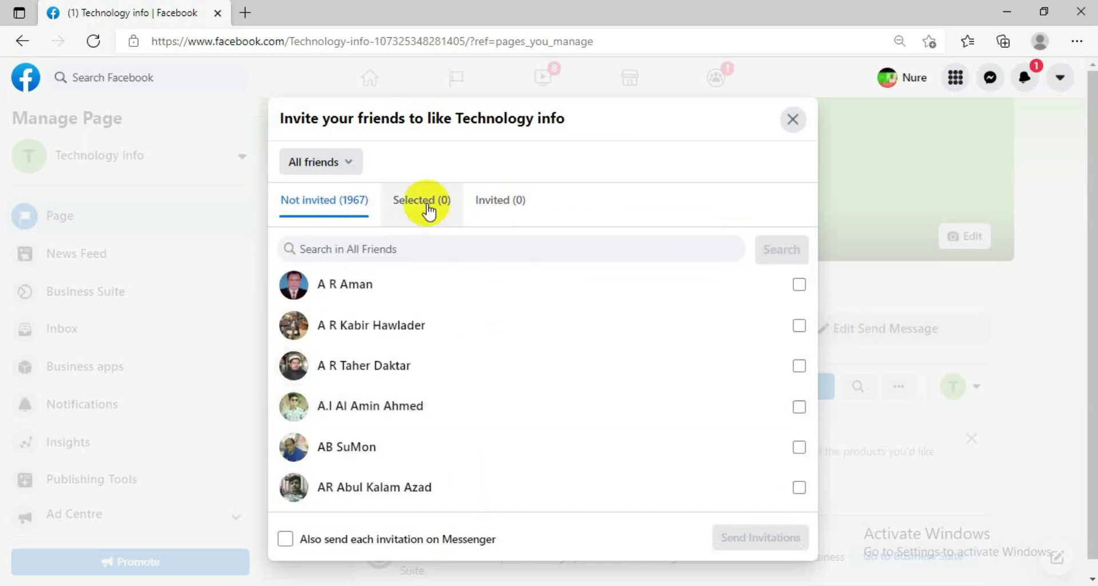
Step: Select the first three friends in the list and send them invitations to like the Page
{"action": "left_click", "coordinate": [799, 285]}
{"action": "left_click", "coordinate": [799, 326]}
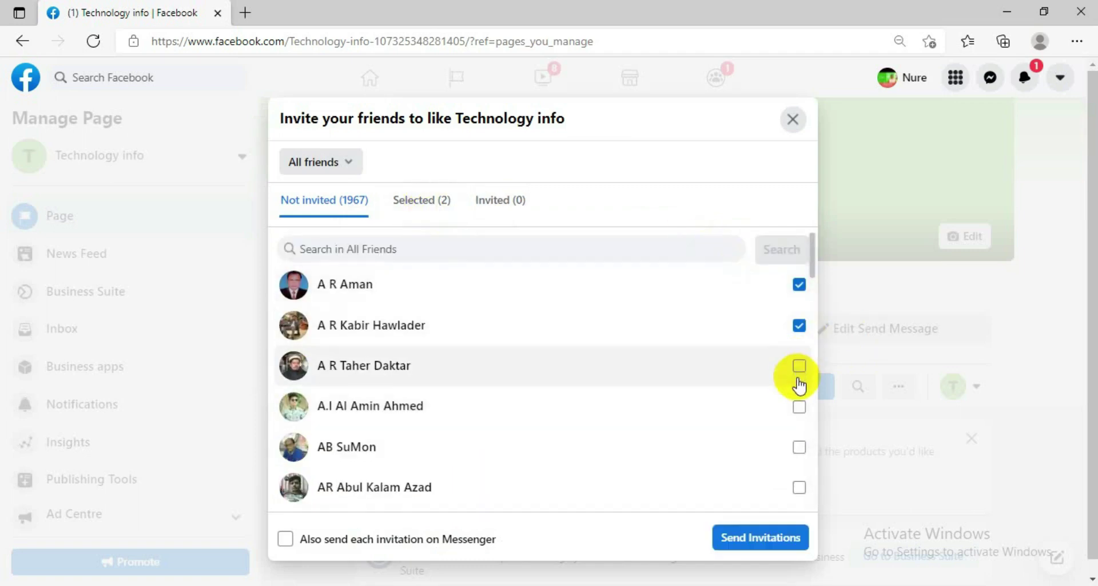
{"action": "left_click", "coordinate": [799, 366]}
{"action": "left_click", "coordinate": [757, 536]}
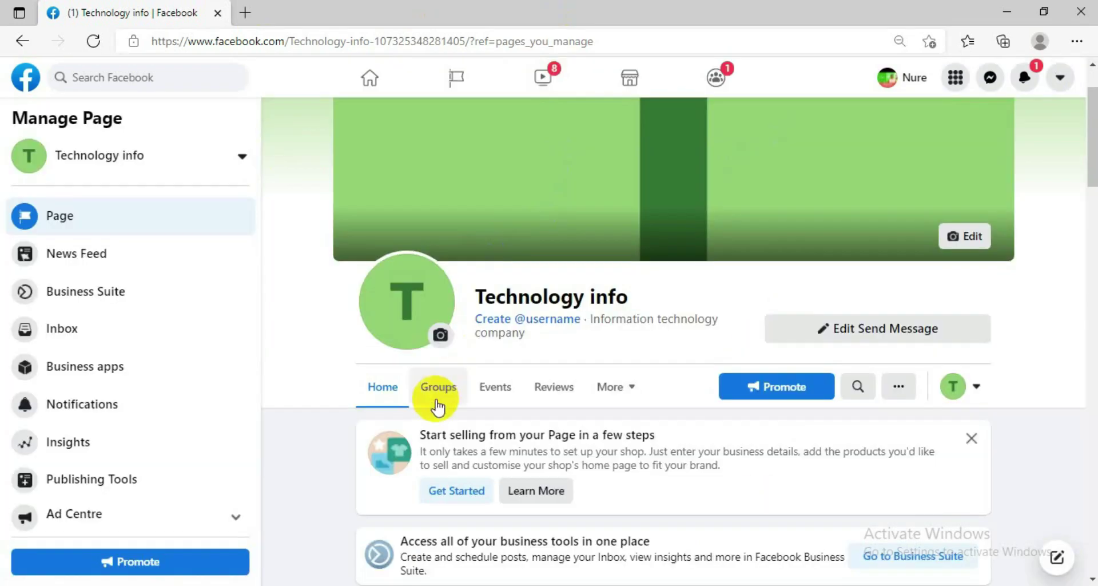
Step: Look over the Page's Groups, Events and Reviews sections, and check for more sections
{"action": "left_click", "coordinate": [439, 390]}
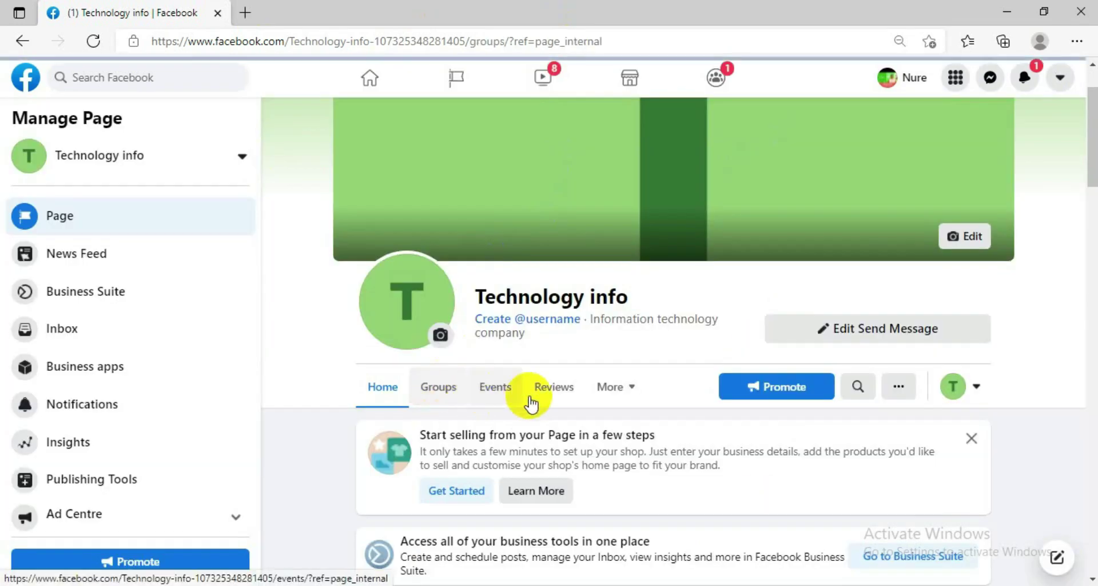
{"action": "scroll", "coordinate": [544, 395], "scroll_direction": "down", "scroll_amount": 2}
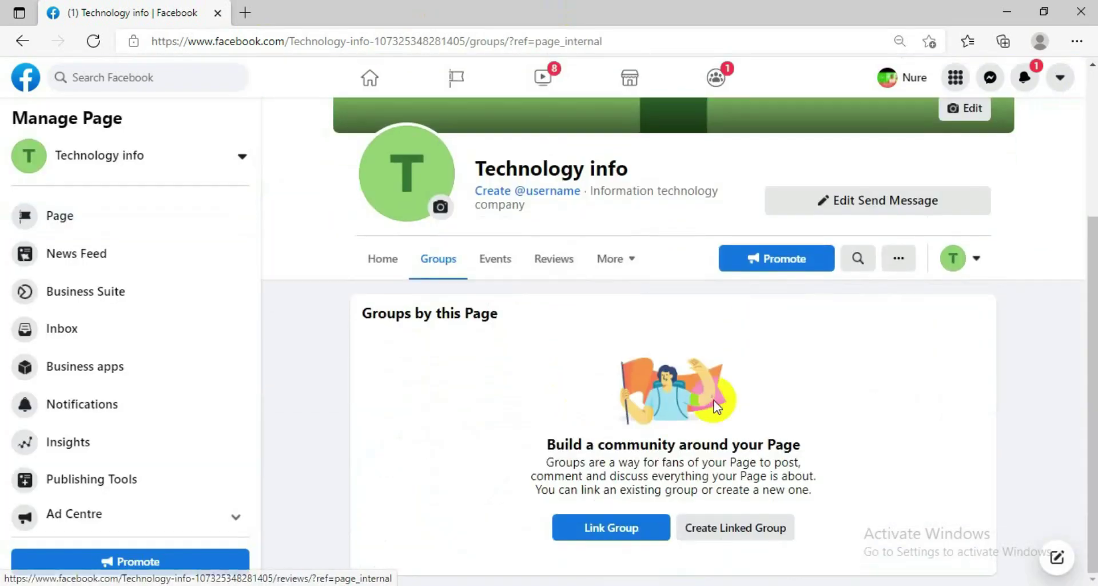
{"action": "left_click", "coordinate": [506, 261]}
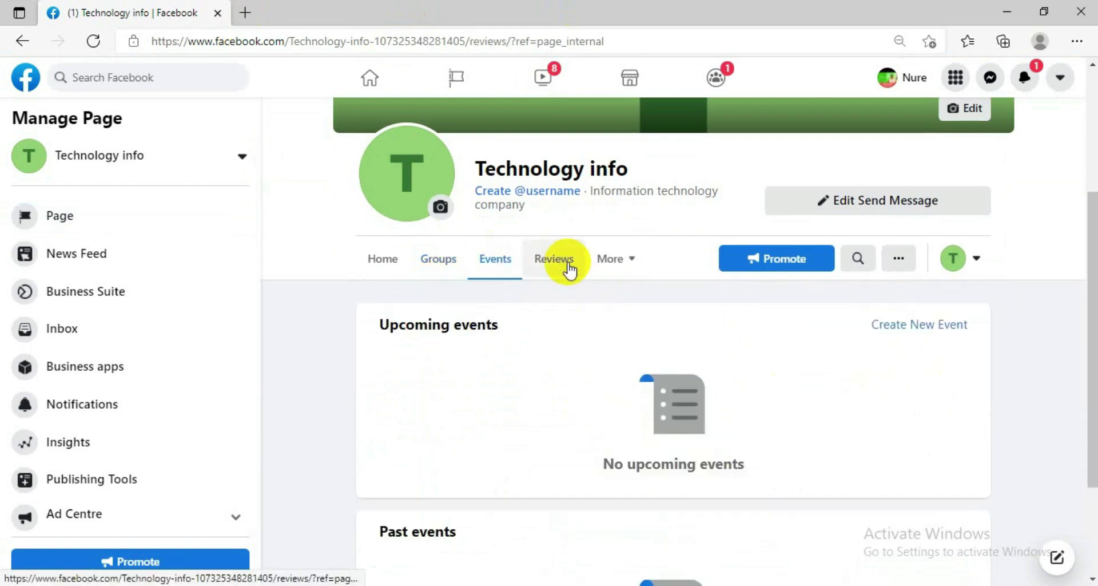
{"action": "left_click", "coordinate": [570, 267]}
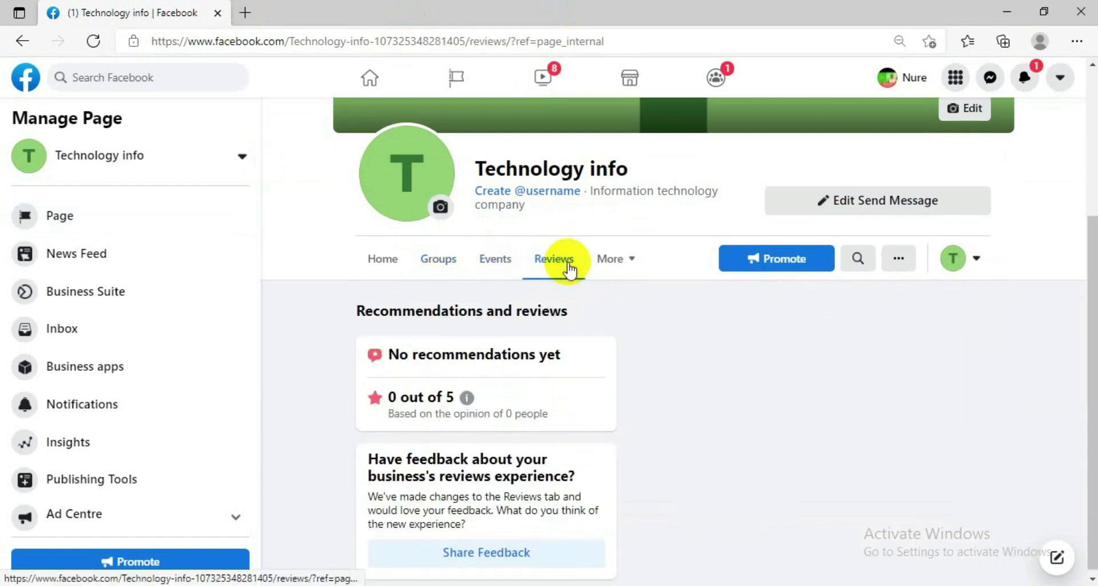
{"action": "left_click", "coordinate": [633, 267]}
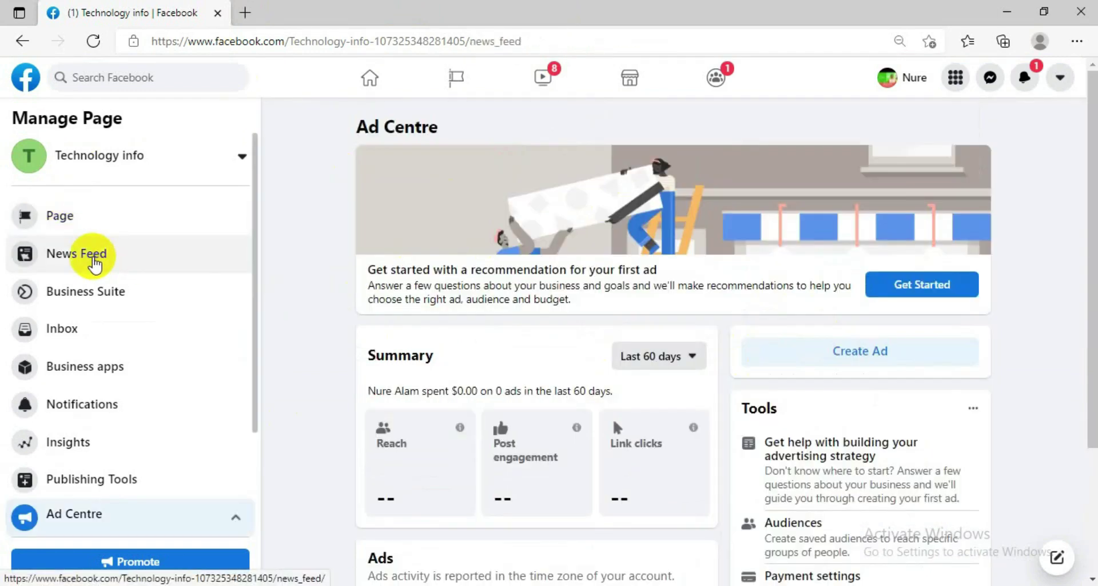
Step: Open the Page's News Feed and look through its posts
{"action": "left_click", "coordinate": [95, 265]}
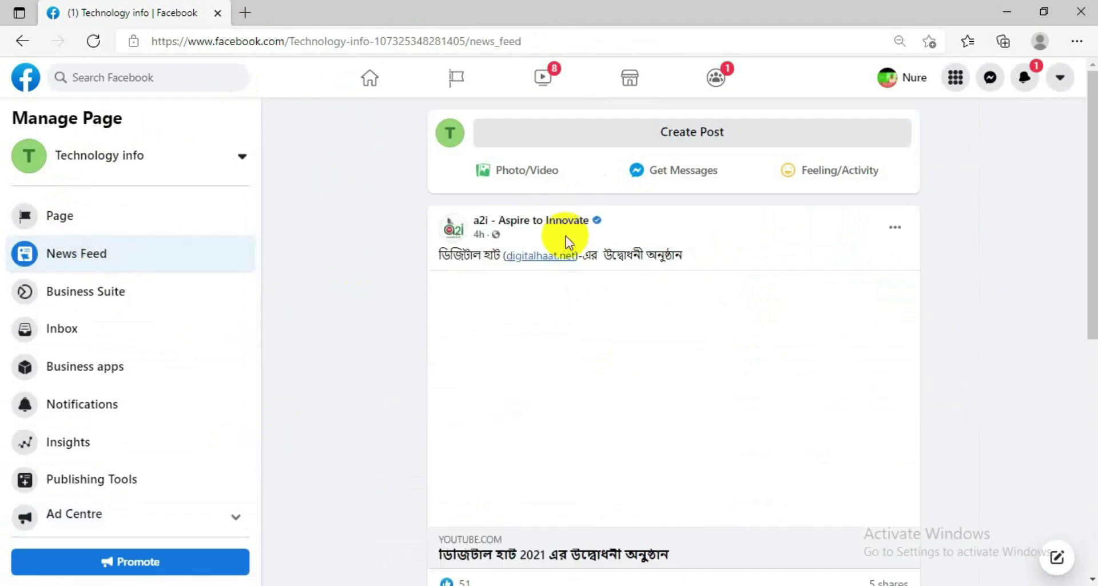
{"action": "scroll", "coordinate": [746, 293], "scroll_direction": "down", "scroll_amount": 8}
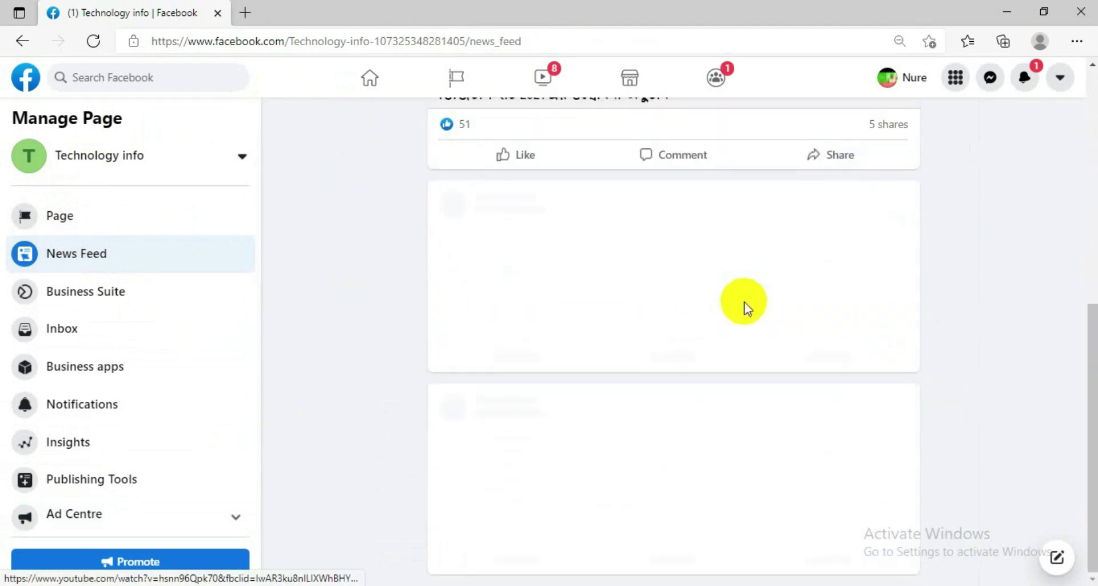
{"action": "scroll", "coordinate": [744, 304], "scroll_direction": "up", "scroll_amount": 5}
{"action": "scroll", "coordinate": [743, 302], "scroll_direction": "up", "scroll_amount": 3}
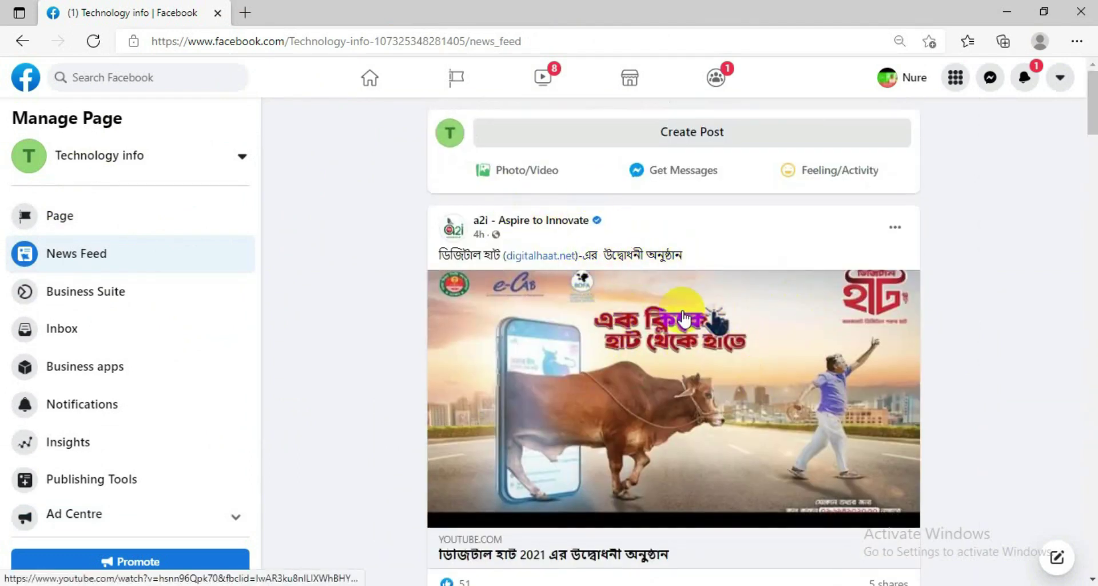
Step: Return to the Page and look over its posts, the friend invitation suggestions and the setup checklist
{"action": "left_click", "coordinate": [74, 223]}
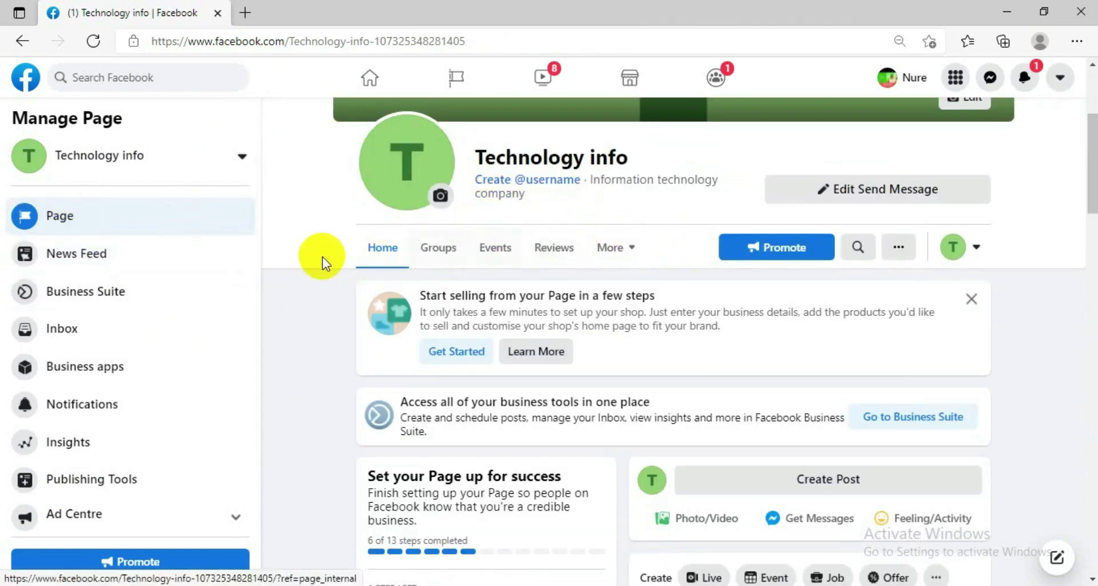
{"action": "scroll", "coordinate": [544, 277], "scroll_direction": "down", "scroll_amount": 10}
{"action": "scroll", "coordinate": [555, 275], "scroll_direction": "down", "scroll_amount": 4}
{"action": "scroll", "coordinate": [589, 292], "scroll_direction": "up", "scroll_amount": 10}
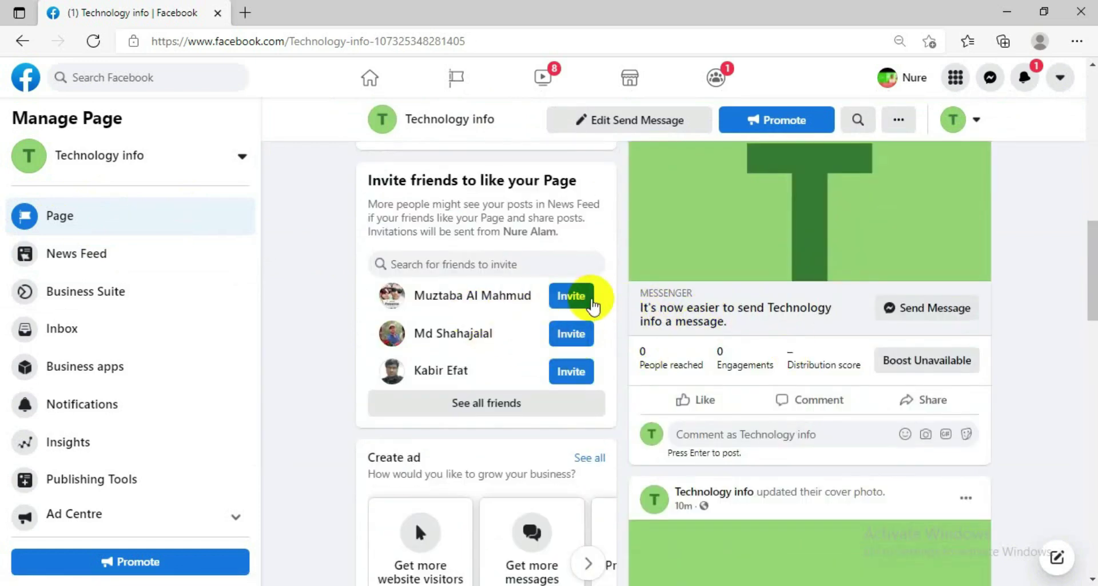
{"action": "scroll", "coordinate": [565, 243], "scroll_direction": "up", "scroll_amount": 1}
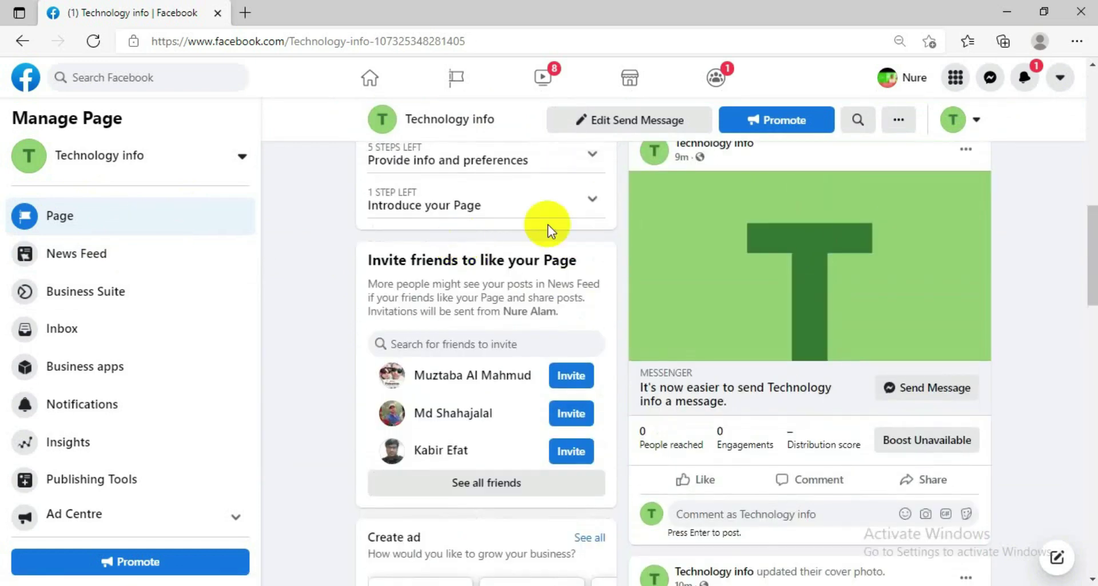
{"action": "scroll", "coordinate": [548, 224], "scroll_direction": "up", "scroll_amount": 2}
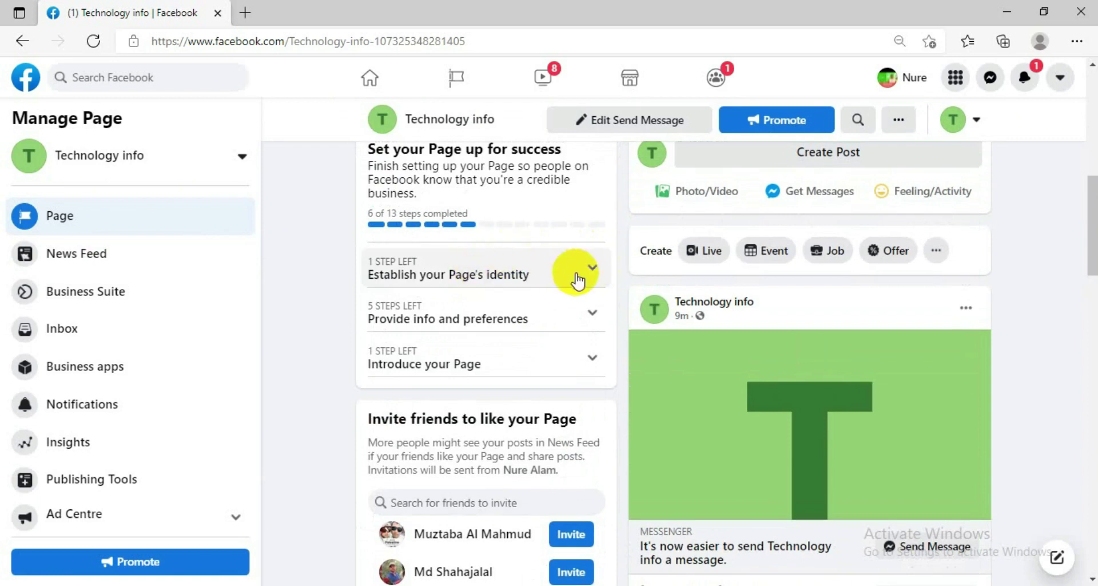
{"action": "scroll", "coordinate": [545, 277], "scroll_direction": "down", "scroll_amount": 2}
{"action": "scroll", "coordinate": [544, 275], "scroll_direction": "up", "scroll_amount": 3}
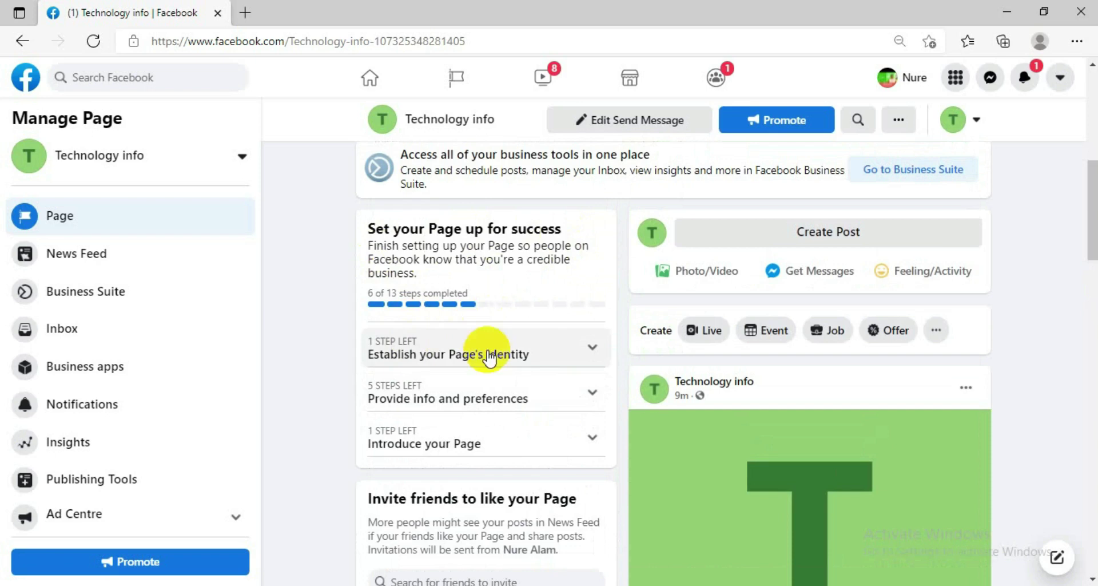
Step: Expand Establish your Page's identity in the setup checklist and review its items
{"action": "left_click", "coordinate": [590, 351]}
{"action": "scroll", "coordinate": [591, 351], "scroll_direction": "down", "scroll_amount": 1}
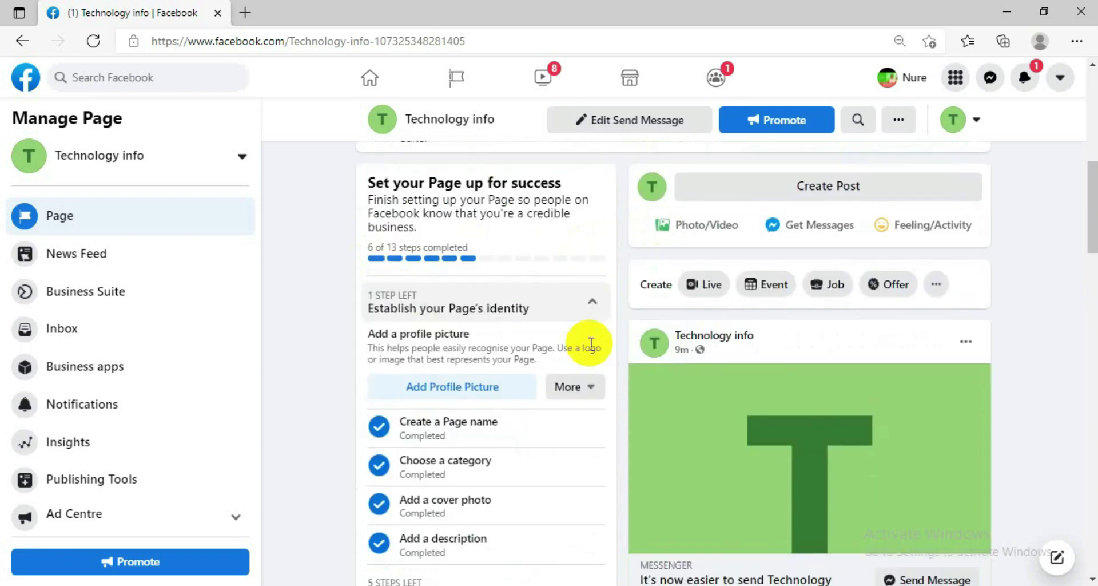
{"action": "scroll", "coordinate": [591, 352], "scroll_direction": "down", "scroll_amount": 2}
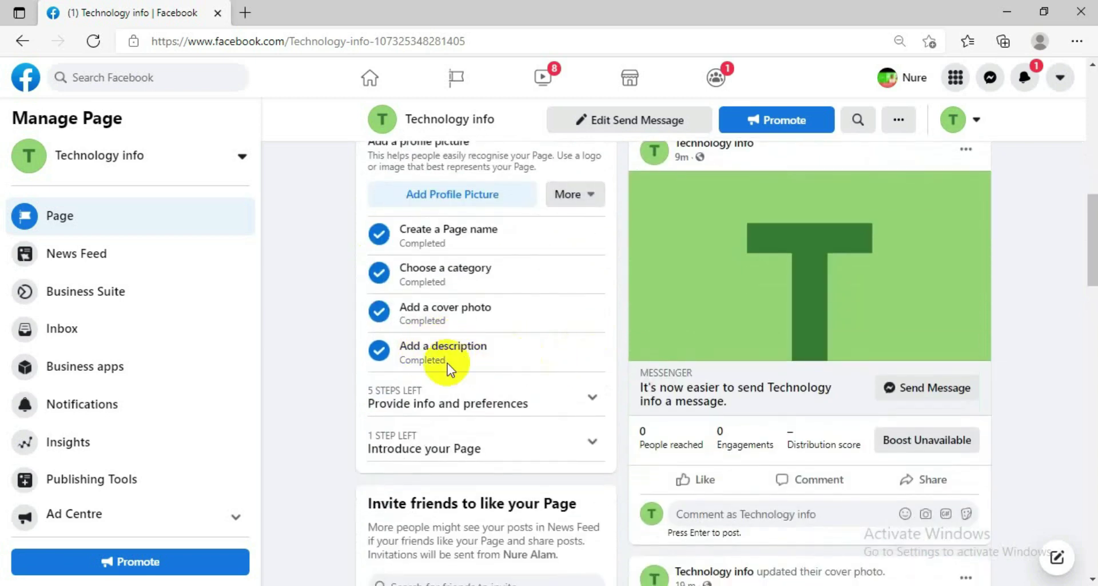
Step: Expand Provide info and preferences and review the website, location, business hours, phone number and messaging items
{"action": "left_click", "coordinate": [557, 408]}
{"action": "scroll", "coordinate": [537, 263], "scroll_direction": "down", "scroll_amount": 2}
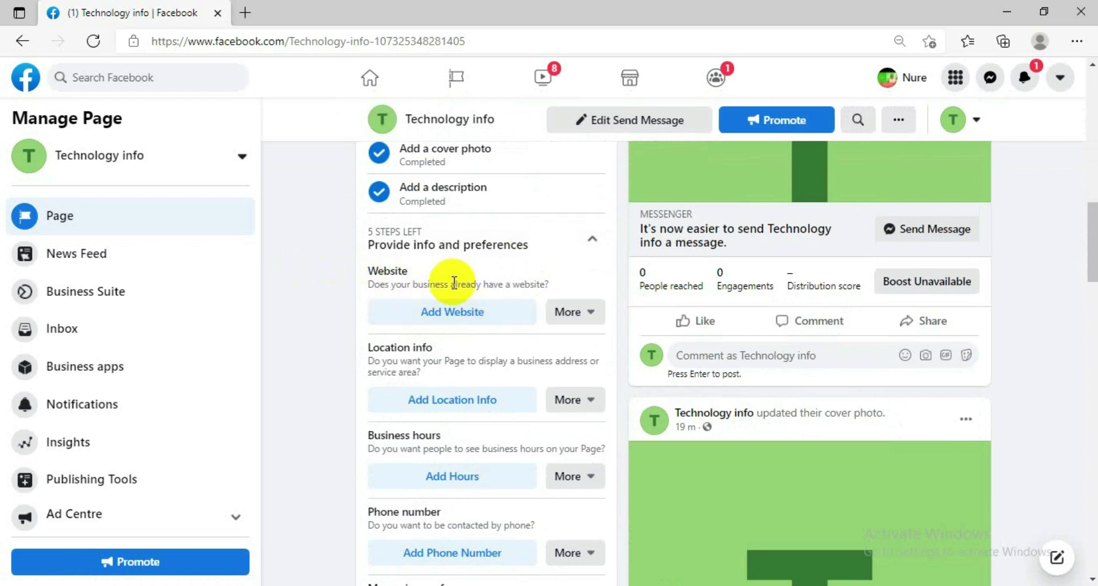
{"action": "scroll", "coordinate": [509, 295], "scroll_direction": "down", "scroll_amount": 1}
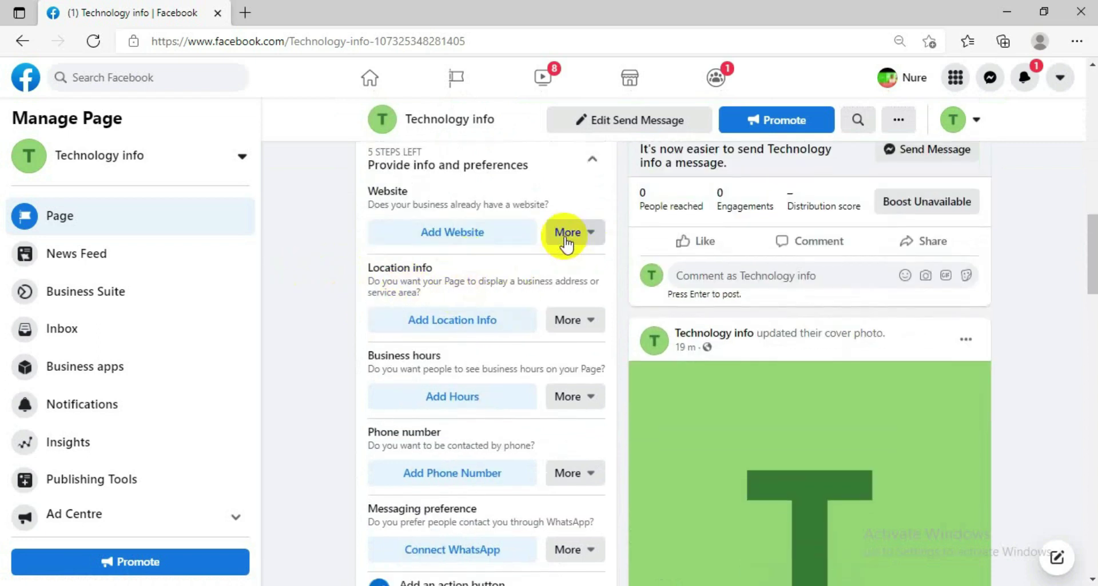
{"action": "left_click", "coordinate": [589, 234]}
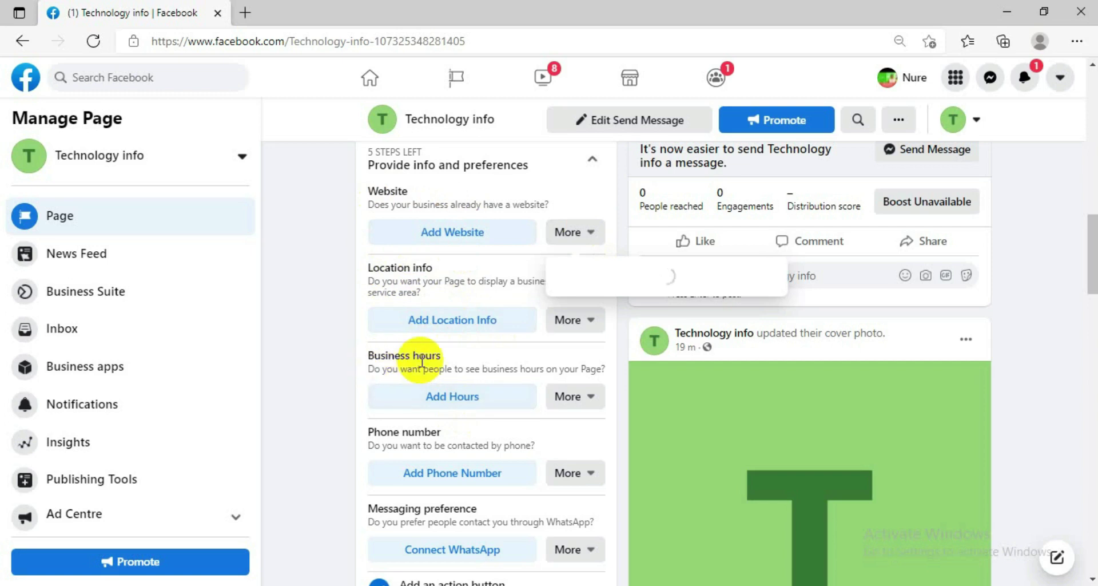
{"action": "scroll", "coordinate": [475, 395], "scroll_direction": "down", "scroll_amount": 1}
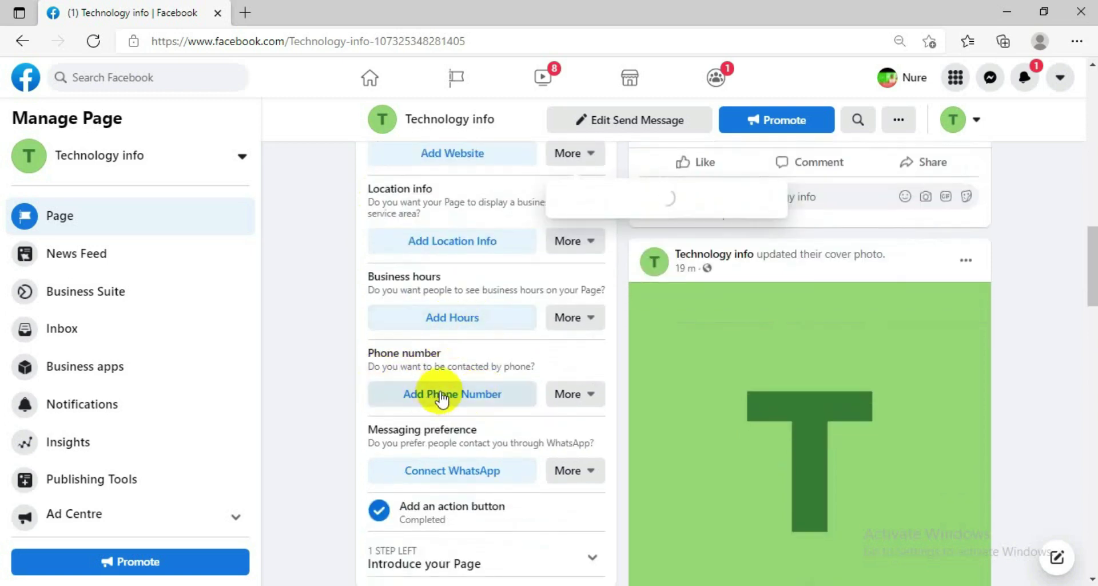
{"action": "scroll", "coordinate": [458, 371], "scroll_direction": "down", "scroll_amount": 2}
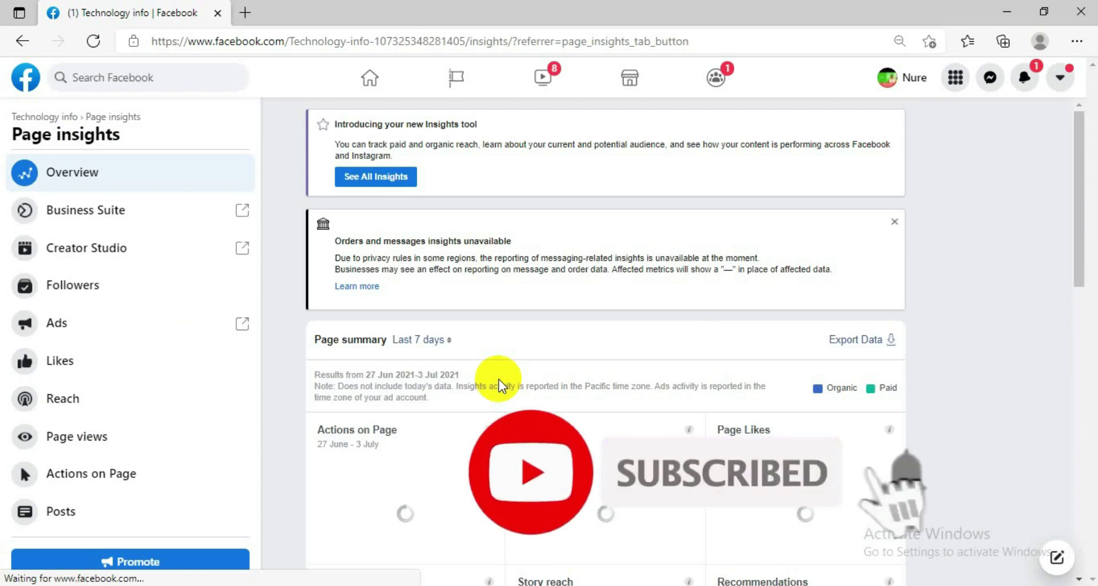
Step: Examine the Page insights overview, including the Page summary for the last 7 days, the recent posts and Pages to Watch
{"action": "scroll", "coordinate": [606, 338], "scroll_direction": "down", "scroll_amount": 4}
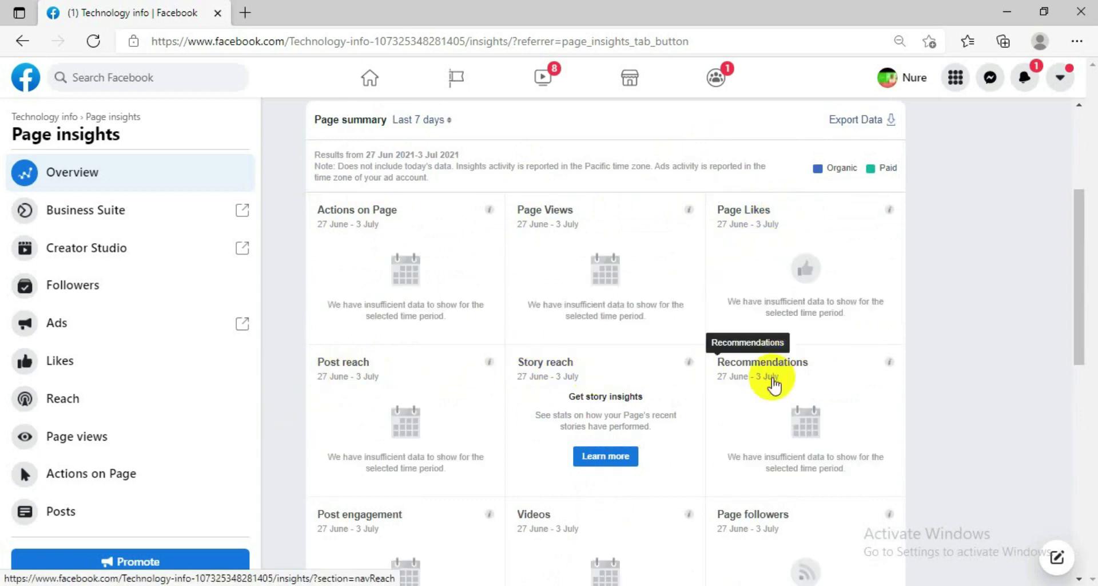
{"action": "scroll", "coordinate": [615, 368], "scroll_direction": "down", "scroll_amount": 5}
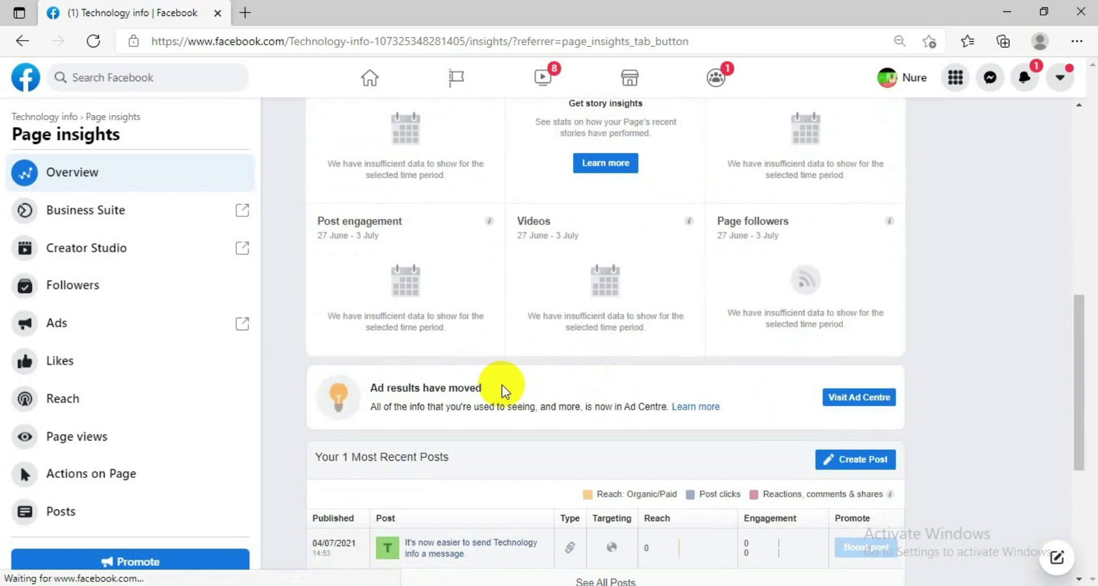
{"action": "scroll", "coordinate": [515, 386], "scroll_direction": "down", "scroll_amount": 4}
{"action": "scroll", "coordinate": [529, 385], "scroll_direction": "up", "scroll_amount": 10}
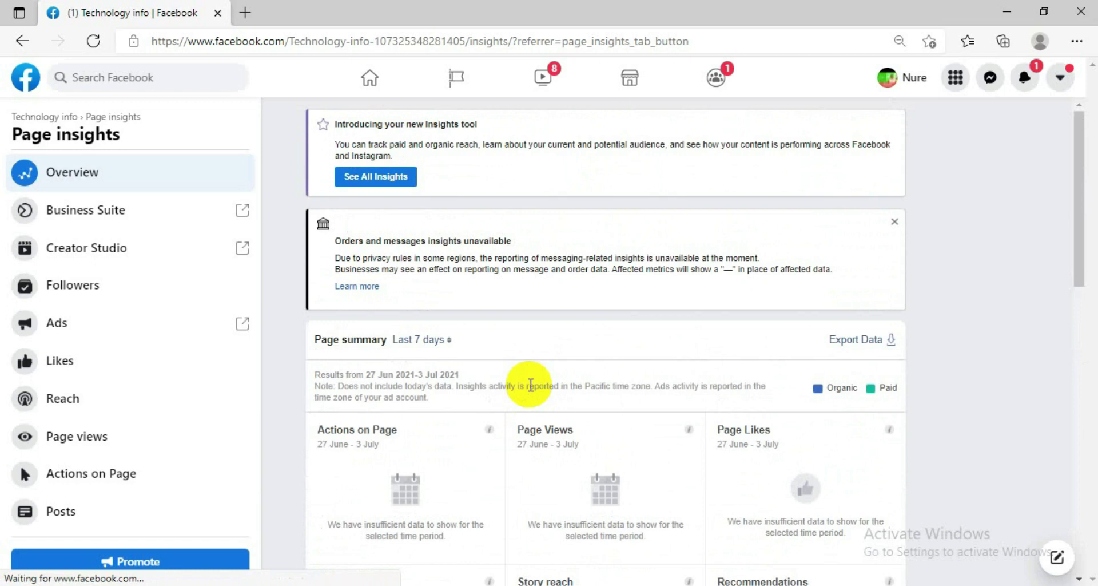
{"action": "scroll", "coordinate": [530, 384], "scroll_direction": "down", "scroll_amount": 4}
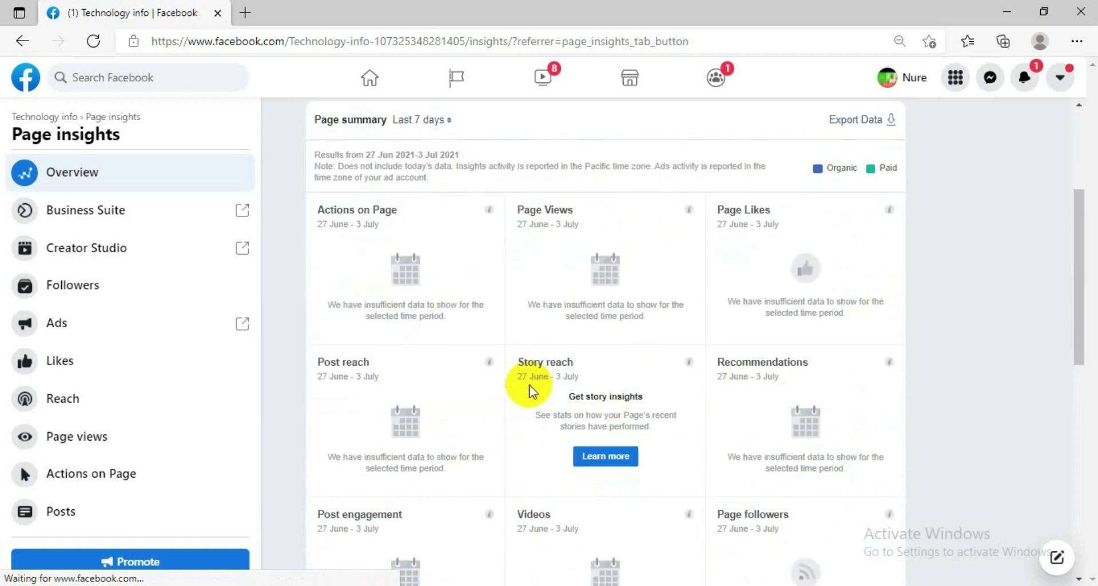
{"action": "scroll", "coordinate": [529, 384], "scroll_direction": "down", "scroll_amount": 9}
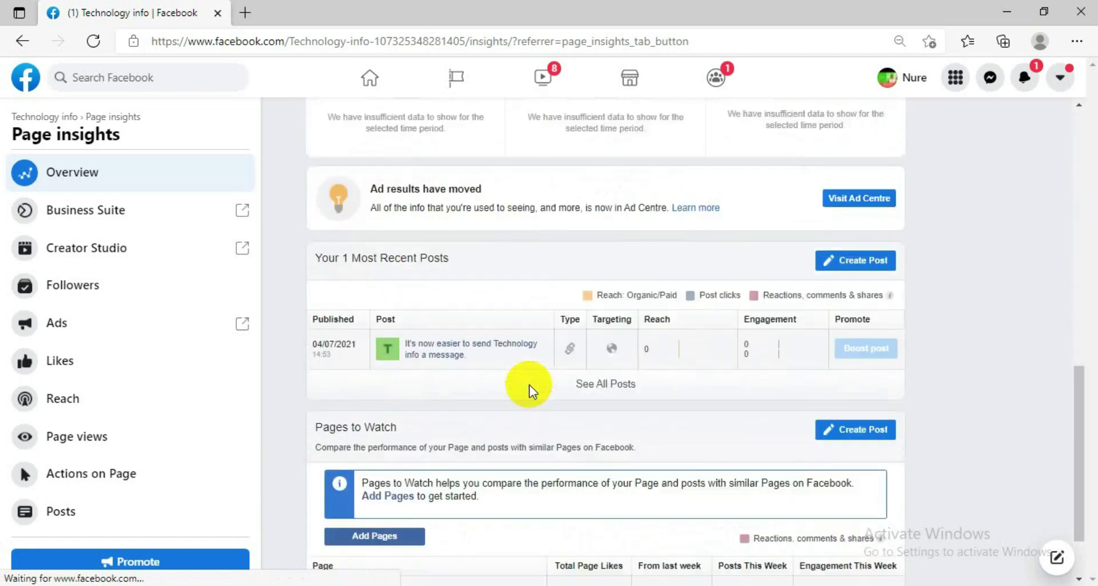
{"action": "scroll", "coordinate": [404, 359], "scroll_direction": "up", "scroll_amount": 1}
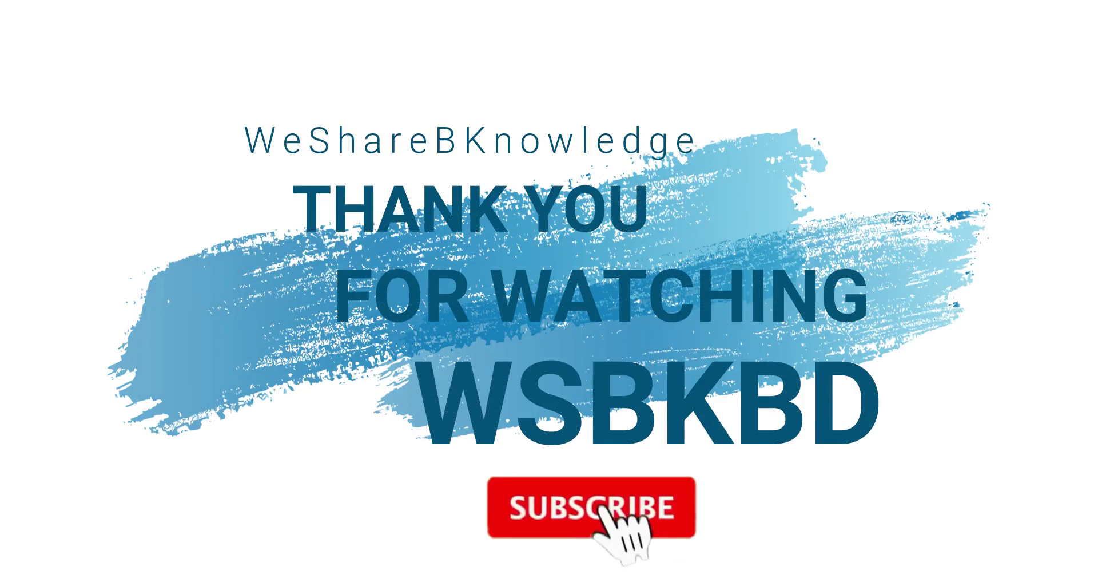